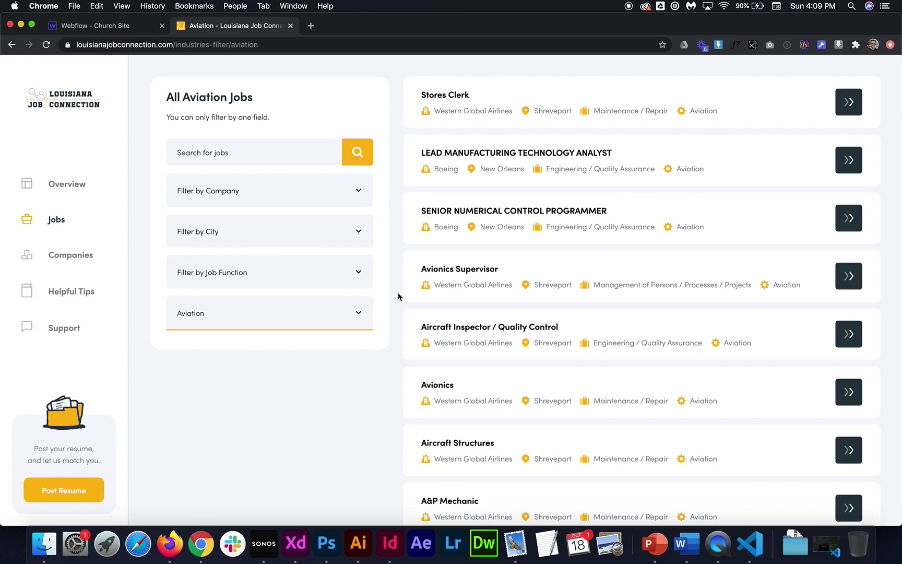
Step: Clear the Aviation filter and page through the unfiltered All Jobs listing, back to the top
scroll(398, 293, down, 3)
scroll(411, 383, up, 3)
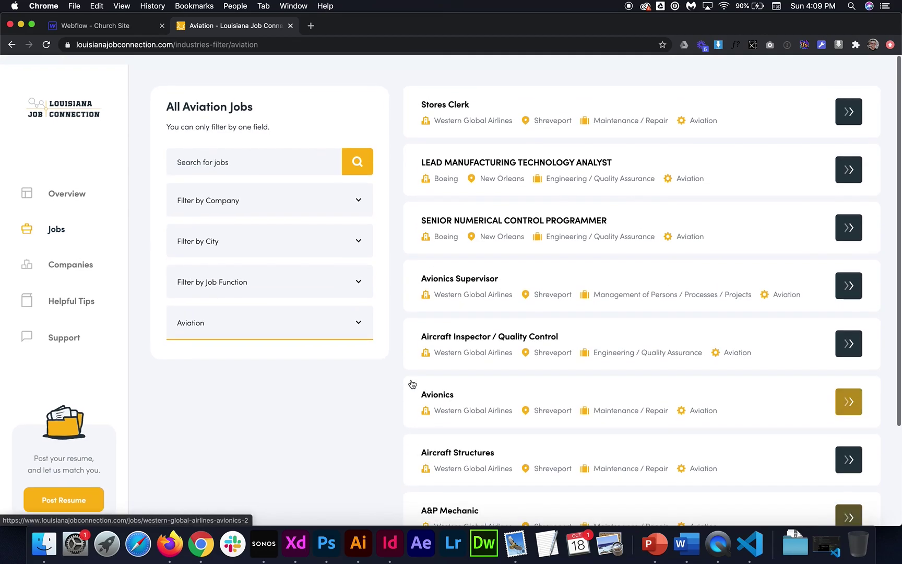
click(414, 239)
scroll(584, 346, down, 10)
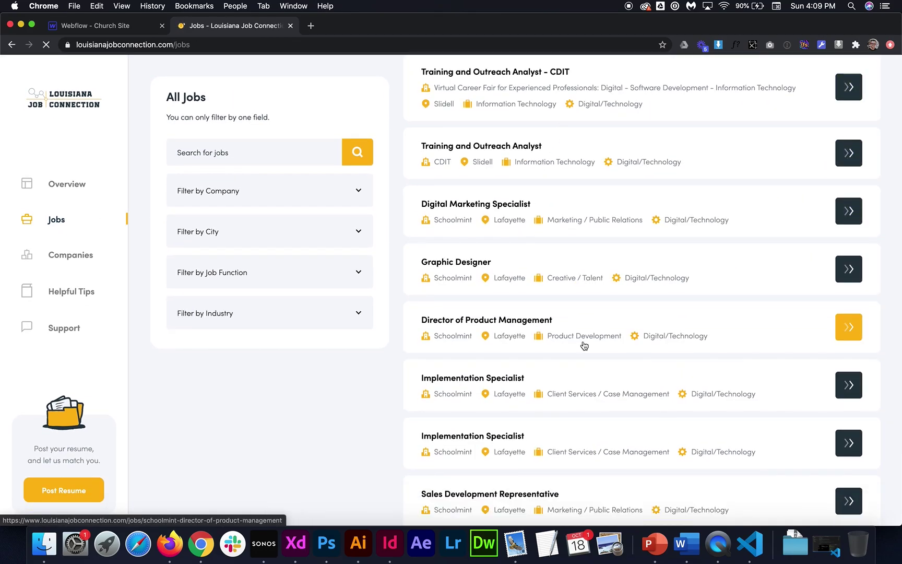
click(440, 407)
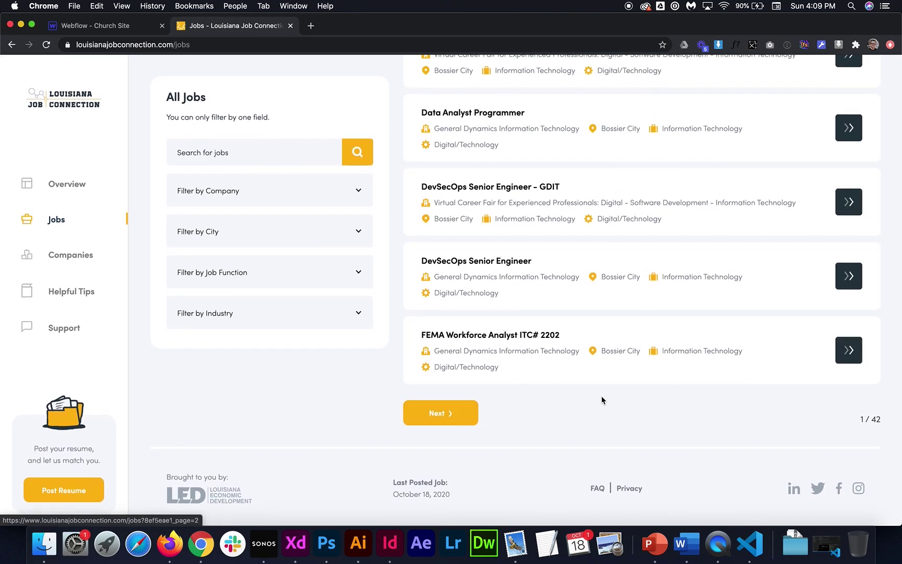
scroll(603, 400, up, 3)
scroll(603, 401, up, 3)
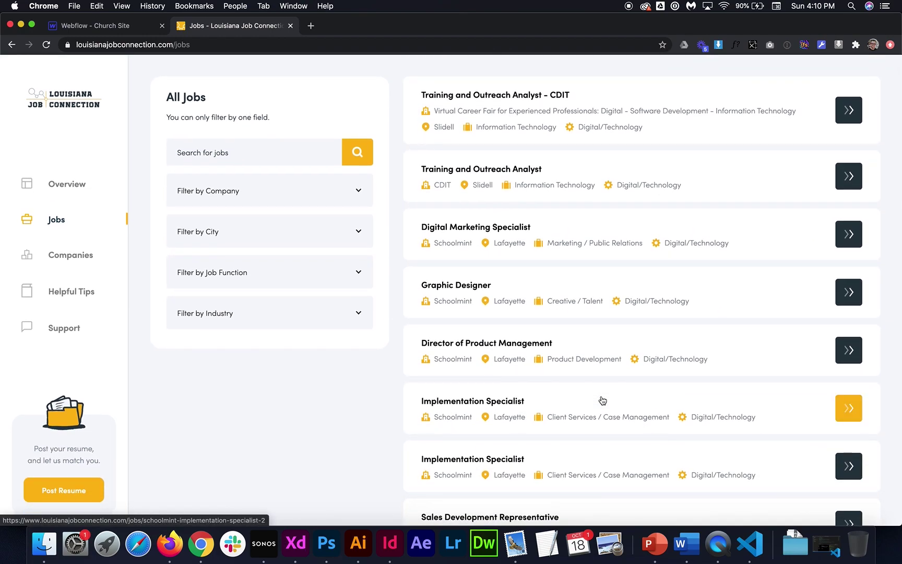
scroll(602, 400, down, 10)
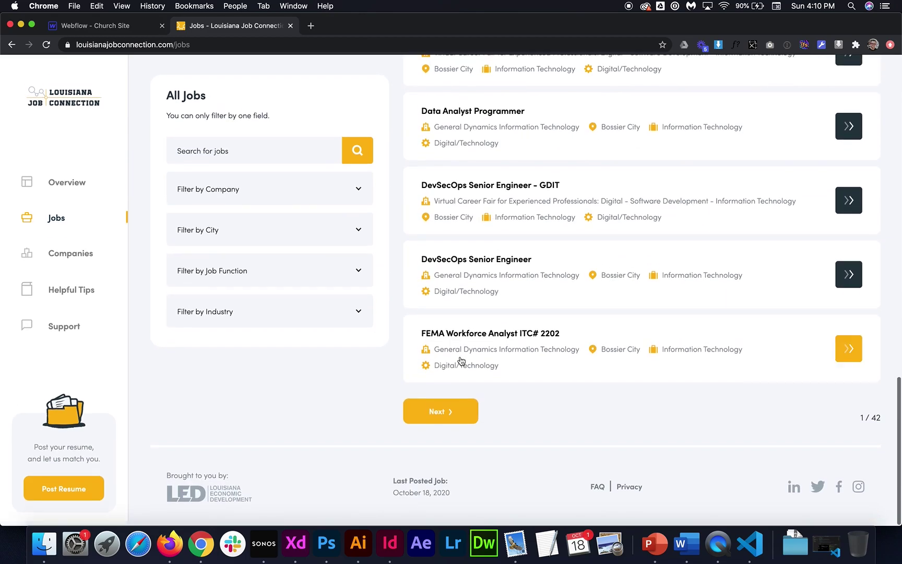
scroll(660, 278, up, 10)
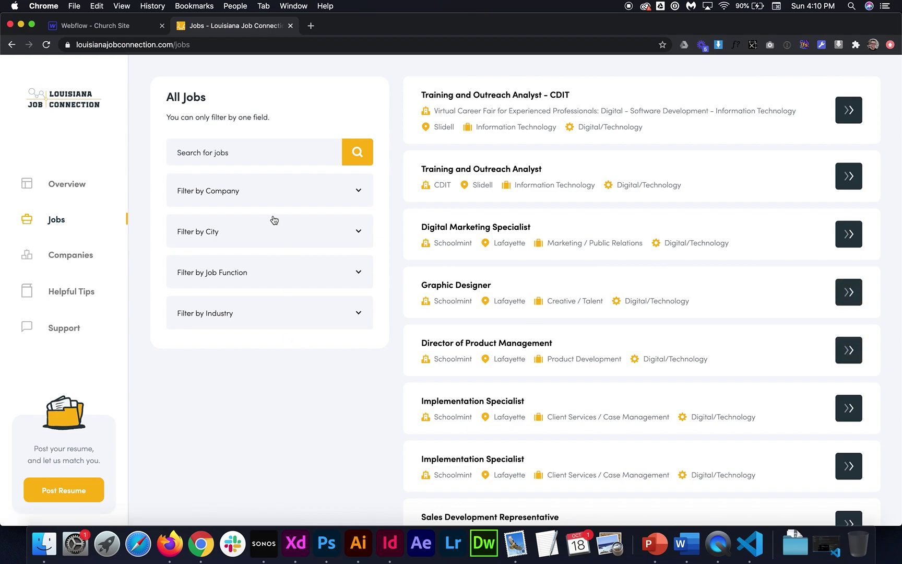
Step: Filter jobs by Agriculture, Fishing and Hunting industry, then Cooking / Catering function, then Alexandria city
click(240, 302)
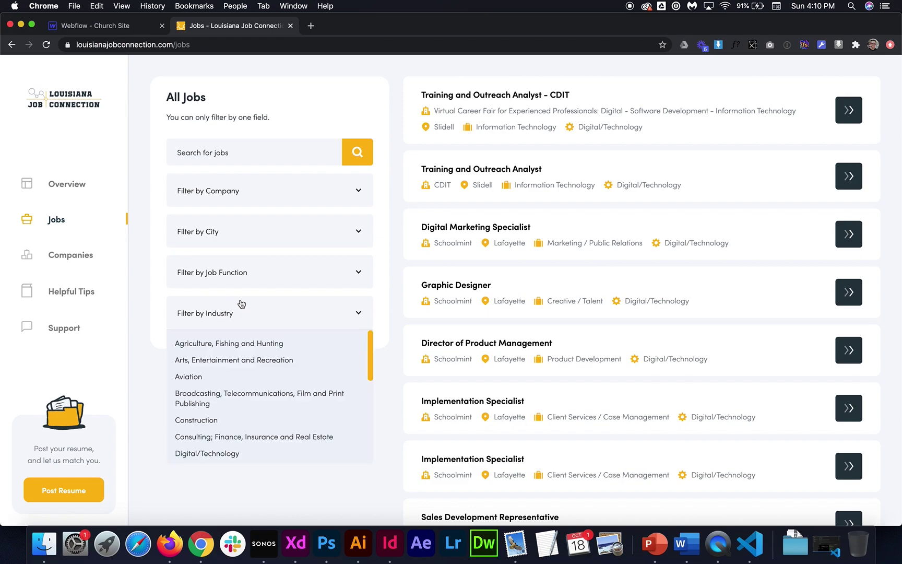
click(232, 344)
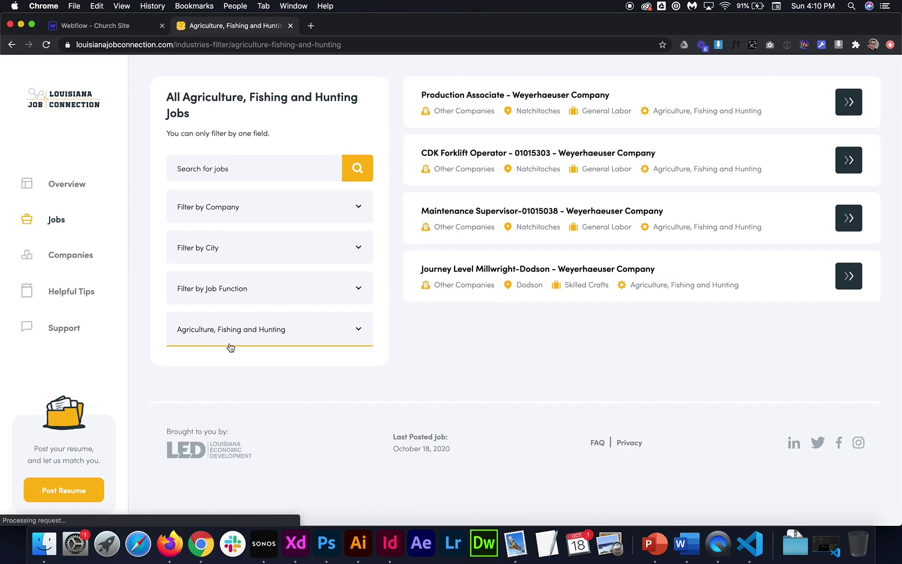
click(232, 287)
click(207, 370)
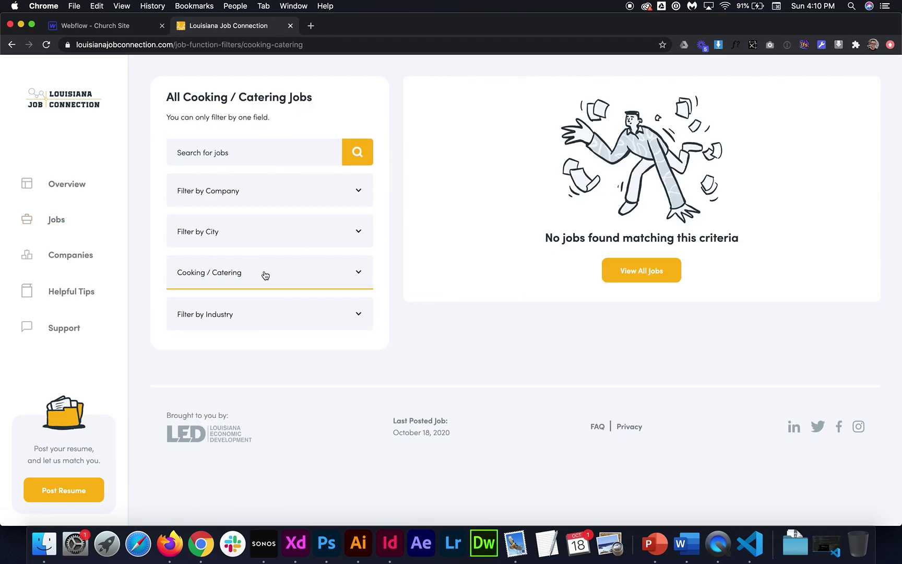
click(256, 240)
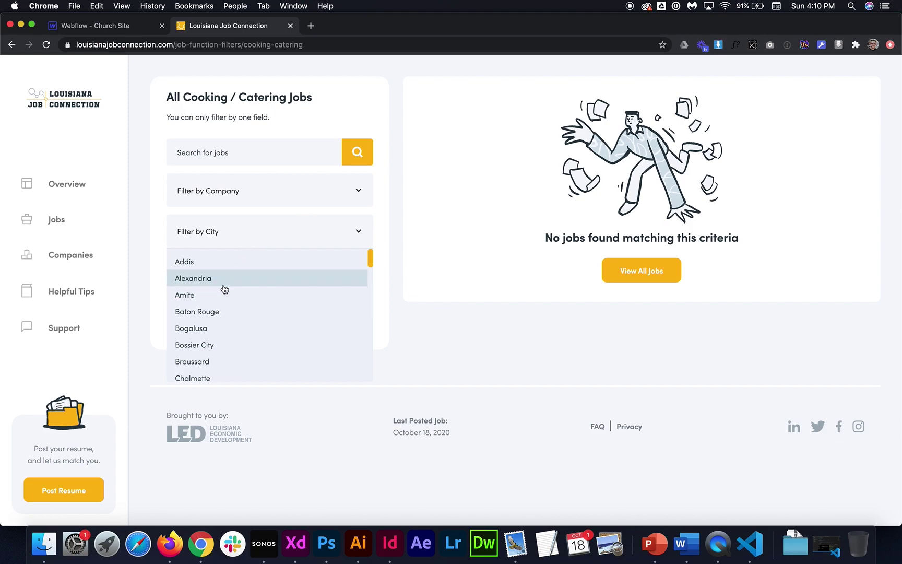
click(225, 286)
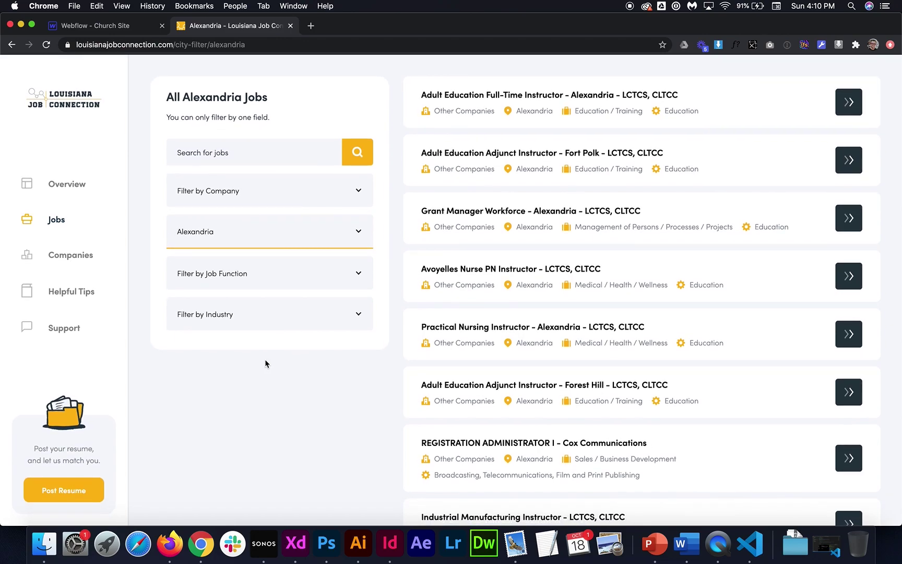
Step: Back in the Church Site designer, select the sermon Collection List and show the CMS Collections list
click(115, 30)
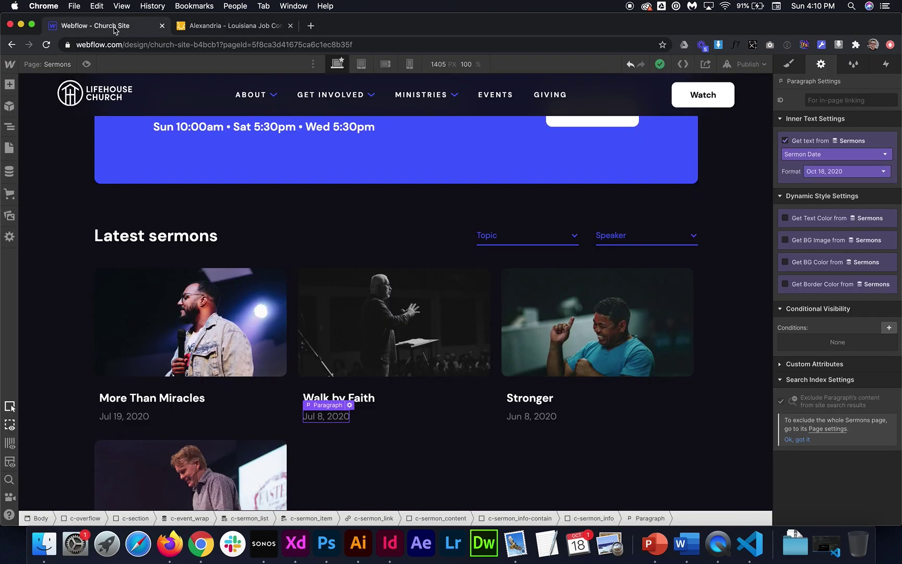
click(419, 459)
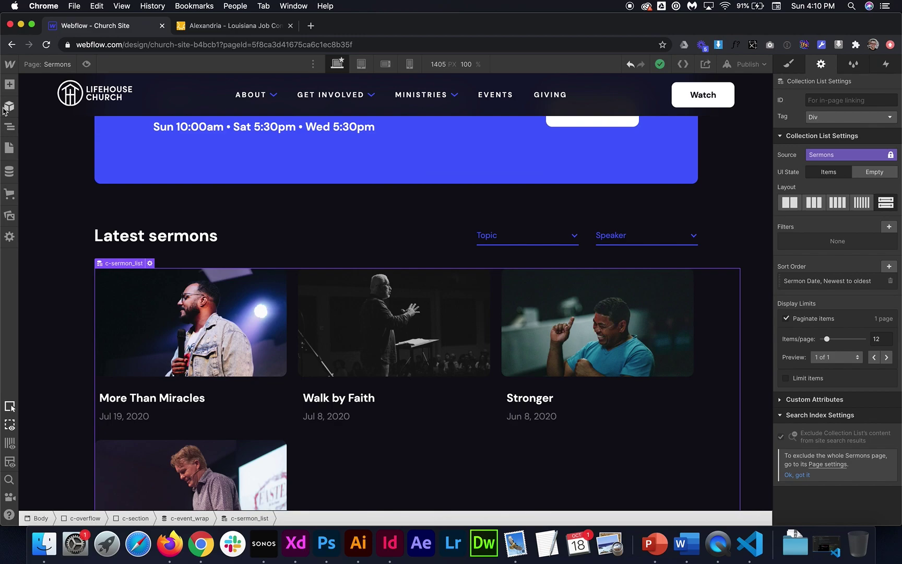
click(9, 84)
scroll(86, 319, down, 10)
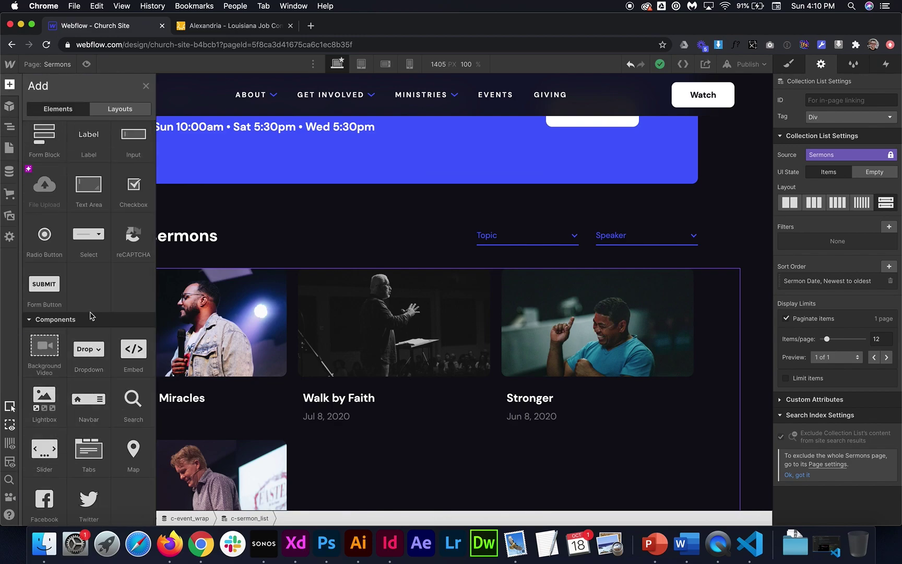
scroll(91, 292, up, 1)
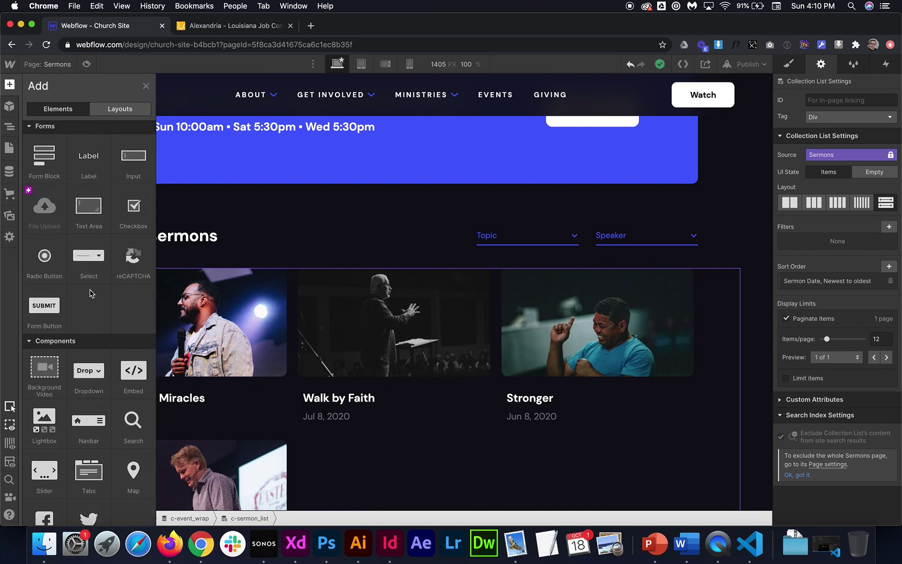
scroll(91, 292, down, 1)
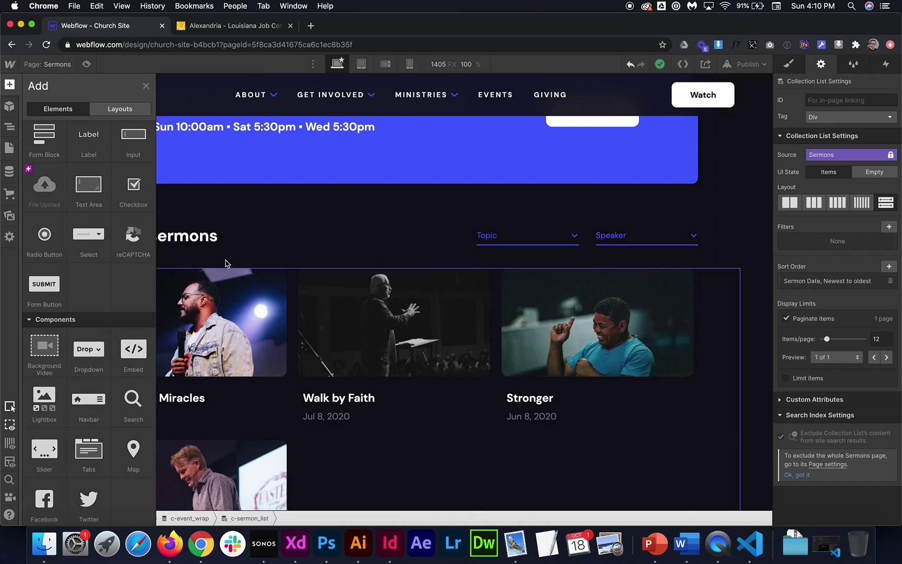
click(324, 222)
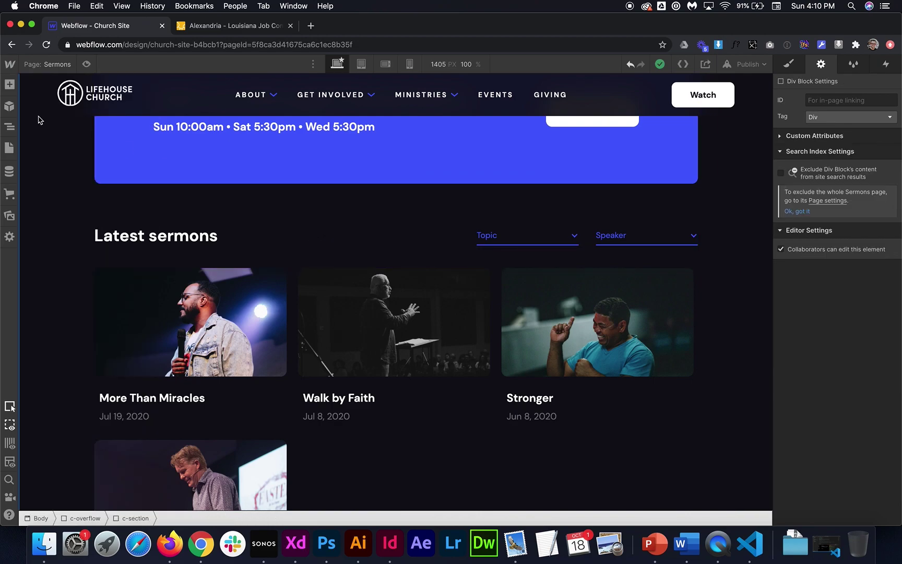
click(8, 173)
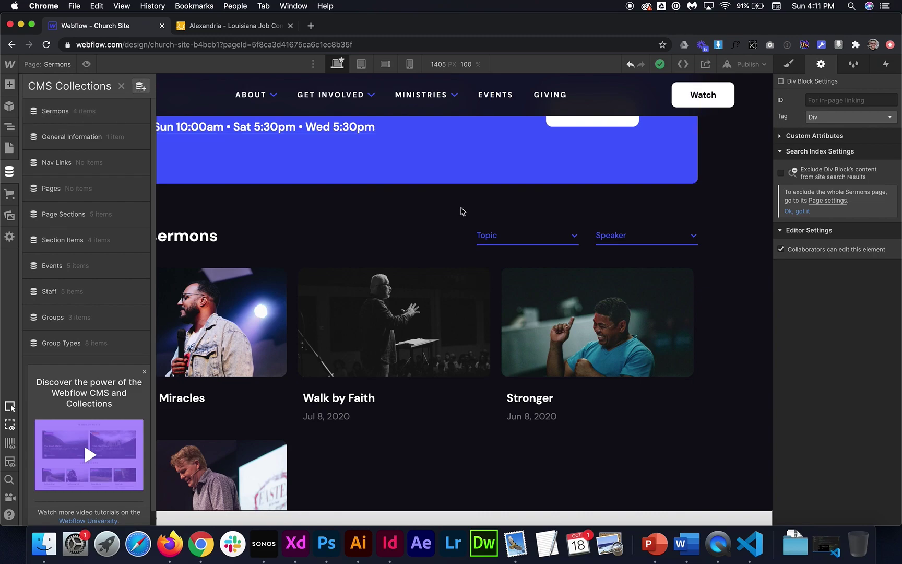
Step: Create a new CMS collection named Topic
click(141, 86)
text(Topic)
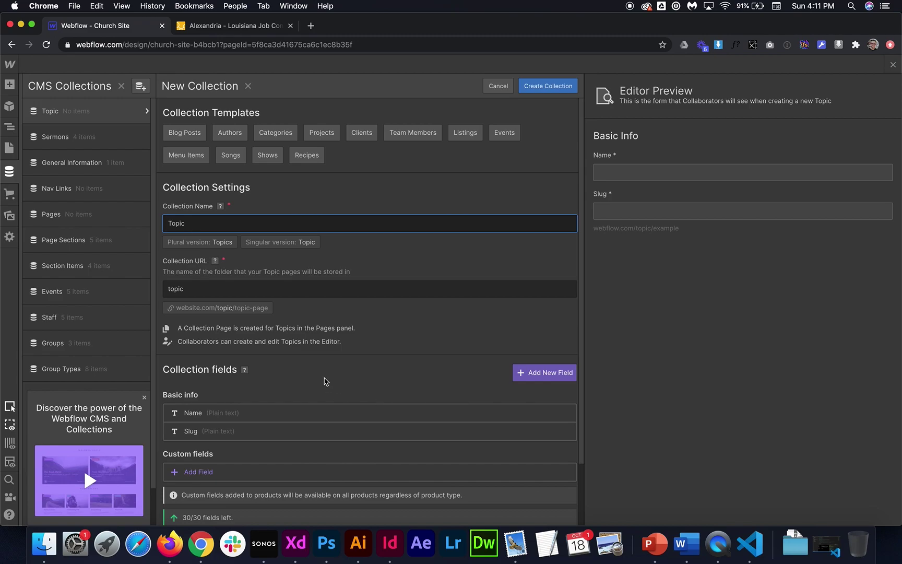
scroll(282, 366, down, 3)
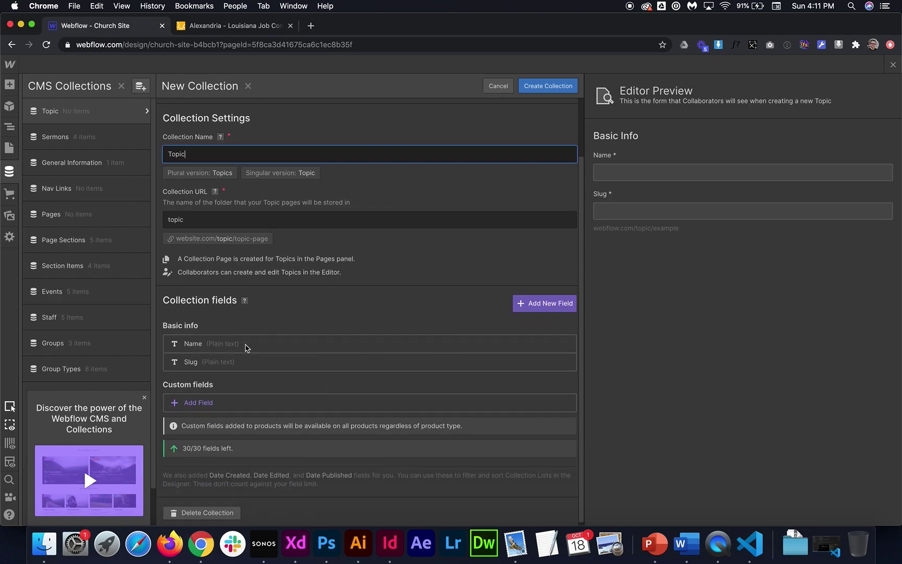
scroll(455, 219, up, 3)
click(548, 85)
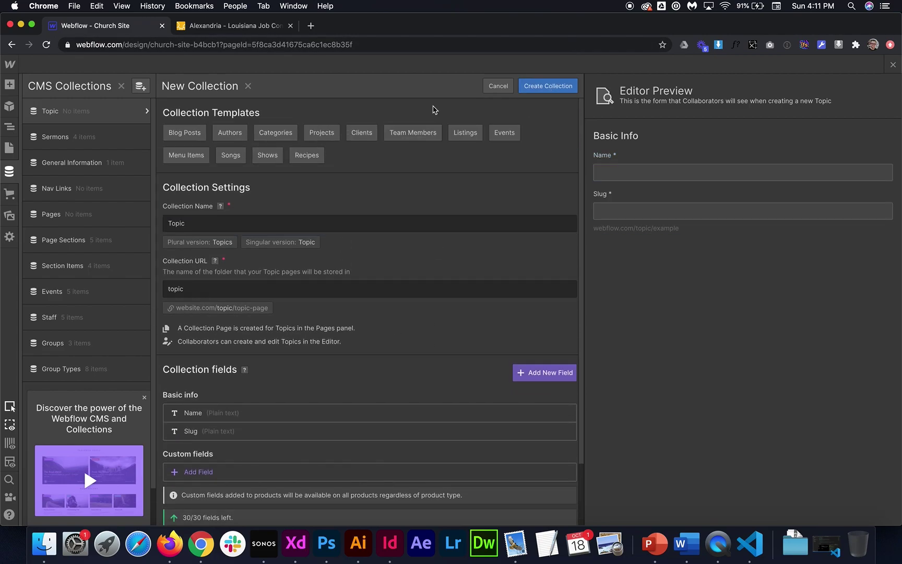
Step: Create a second CMS collection named Speaker
click(141, 86)
text(Speaker)
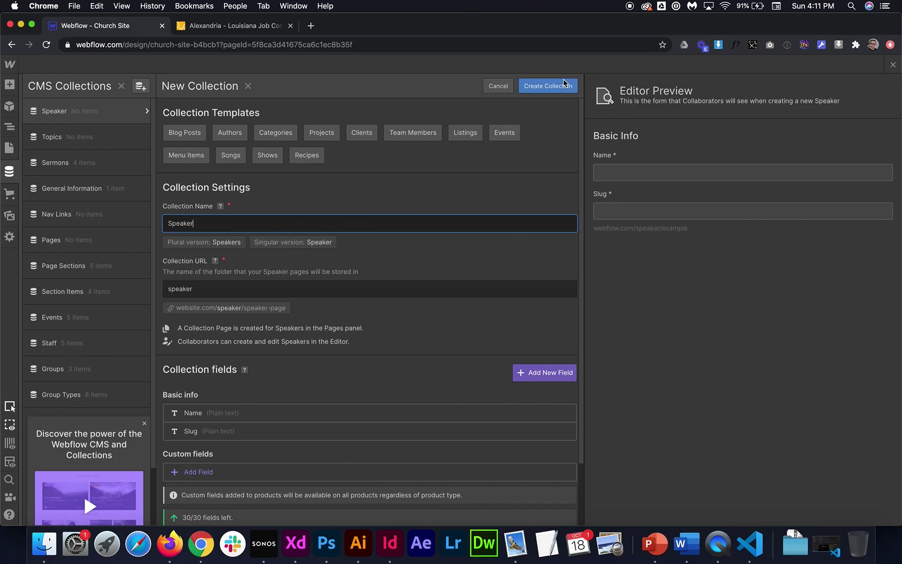
click(548, 86)
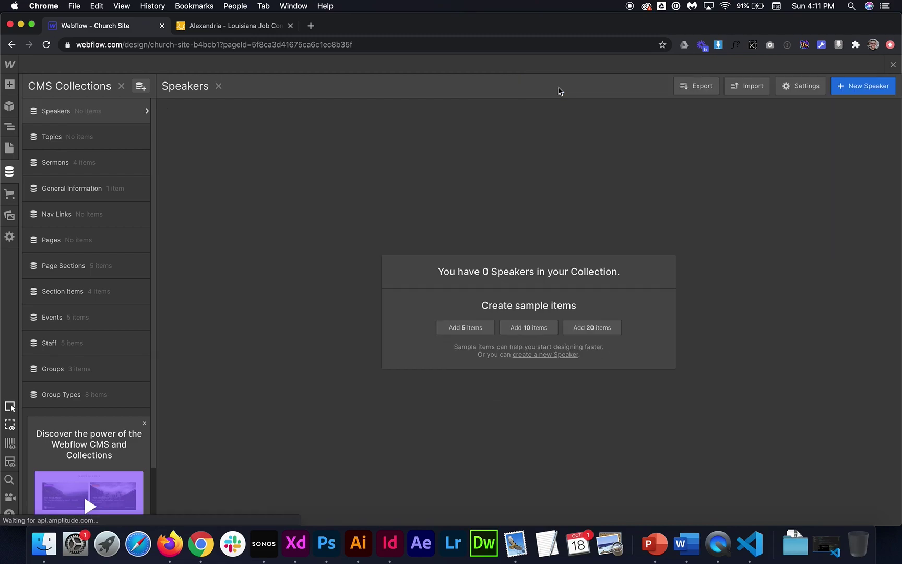
Step: Add Faith, Hope and Love items to the Topics collection
click(117, 140)
click(858, 88)
text(Faith)
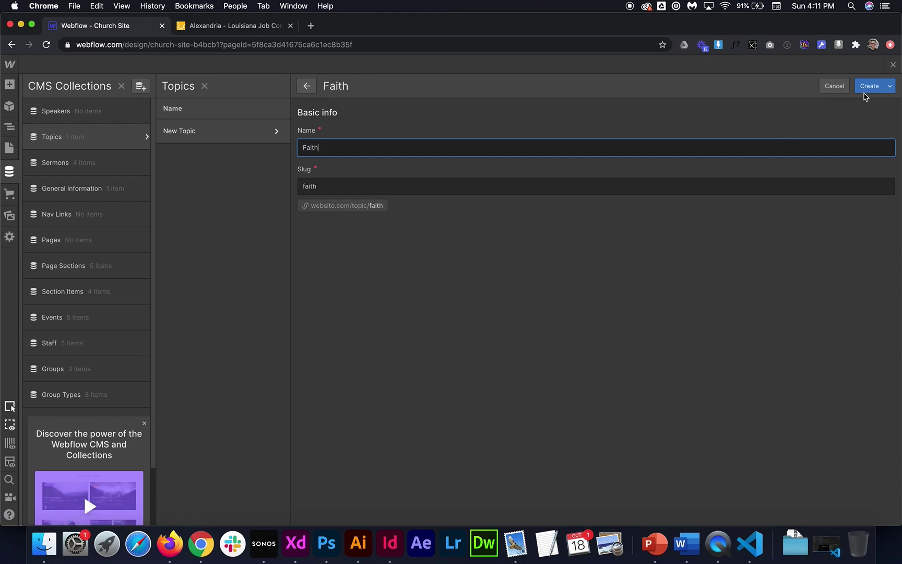
click(865, 92)
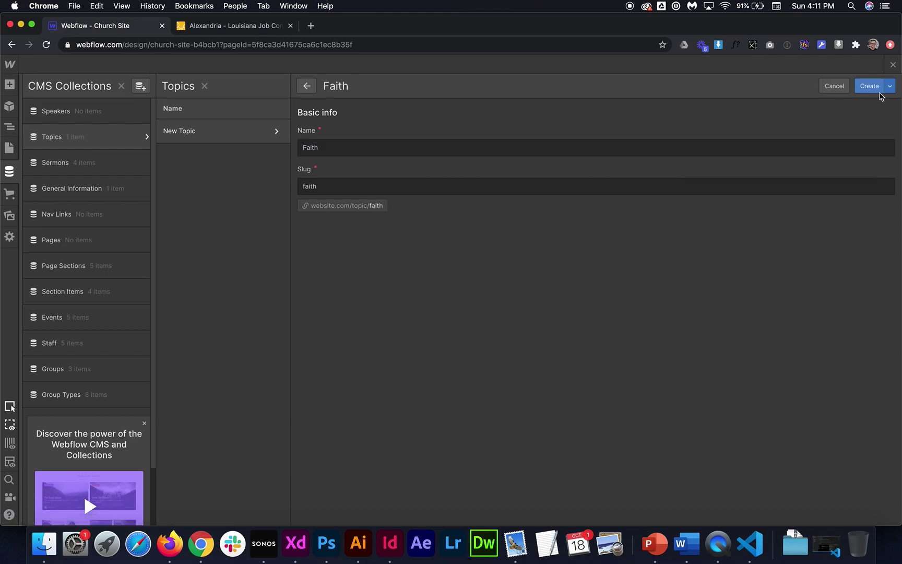
click(870, 86)
text(Ho)
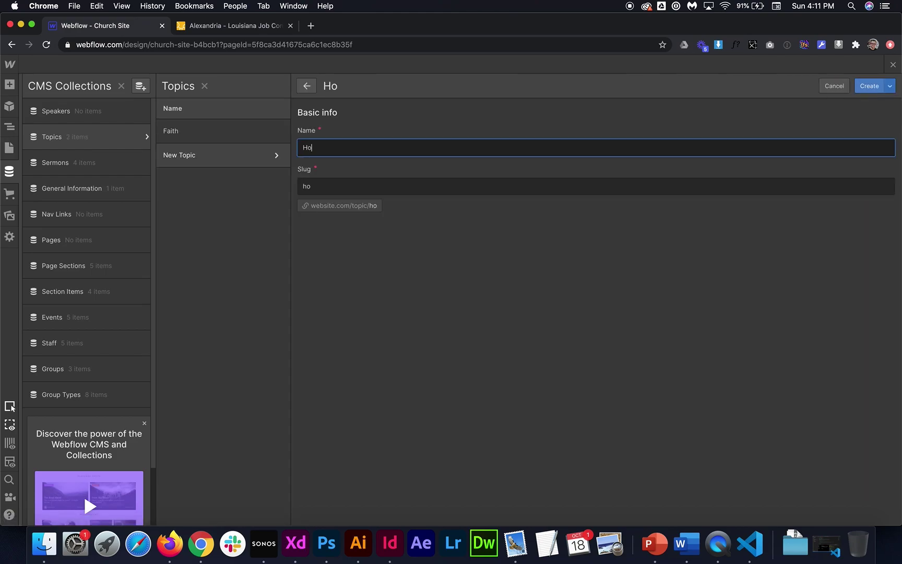
text(pe)
click(867, 90)
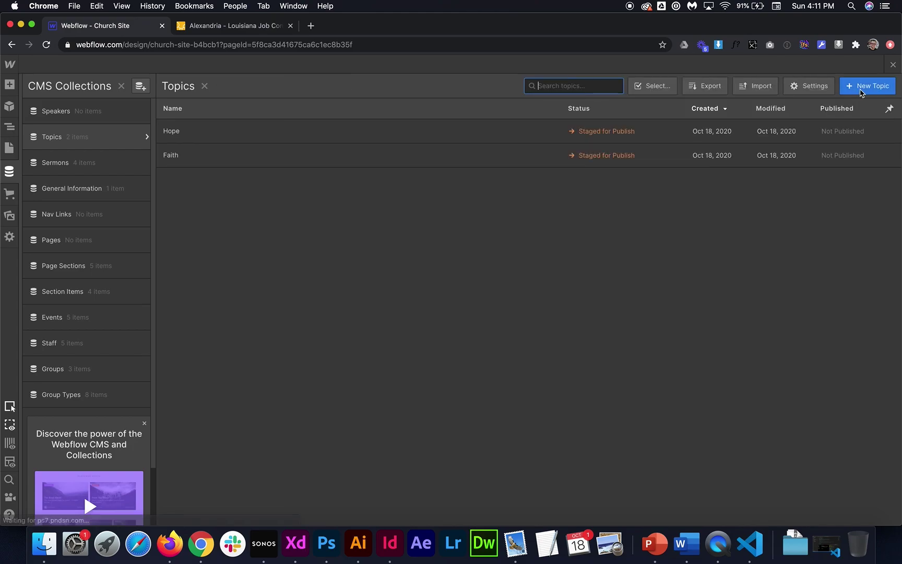
click(864, 90)
text(Love)
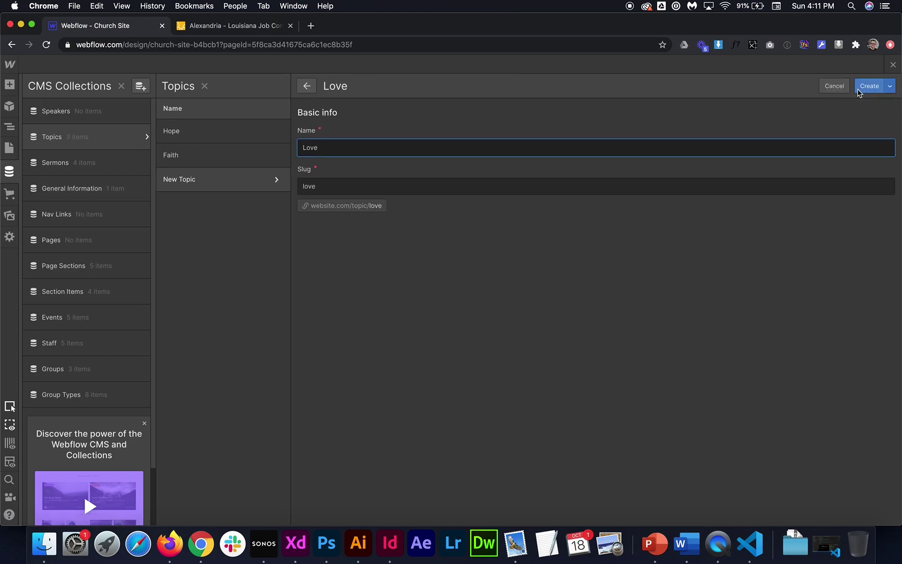
click(859, 93)
Step: Add Pastor Jim, Pastor Mike and Pastor Mark to the Speakers collection
click(90, 114)
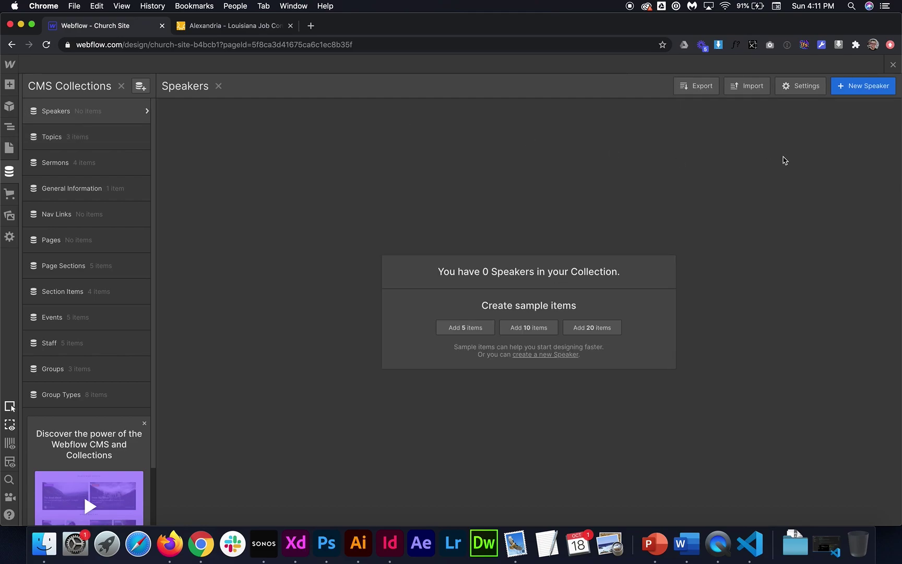
click(851, 89)
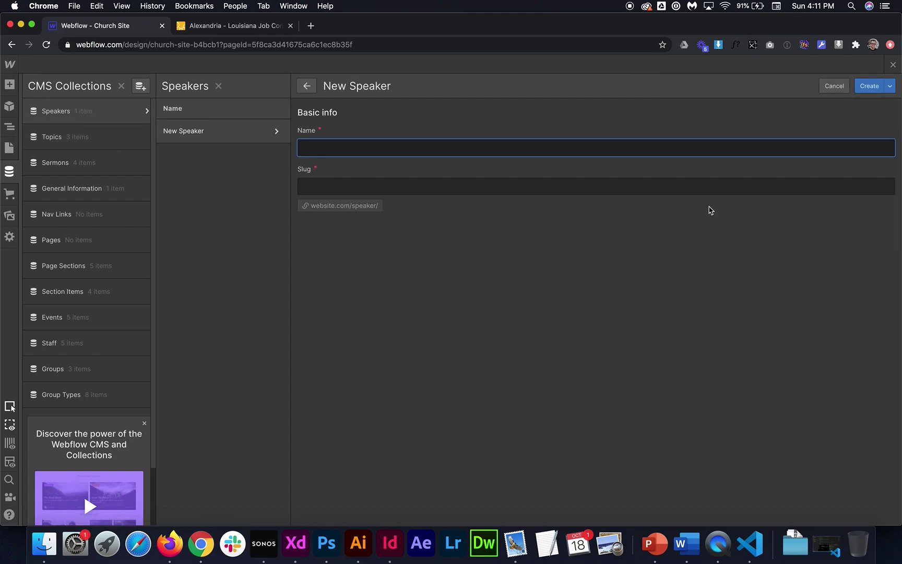
text(Pastor)
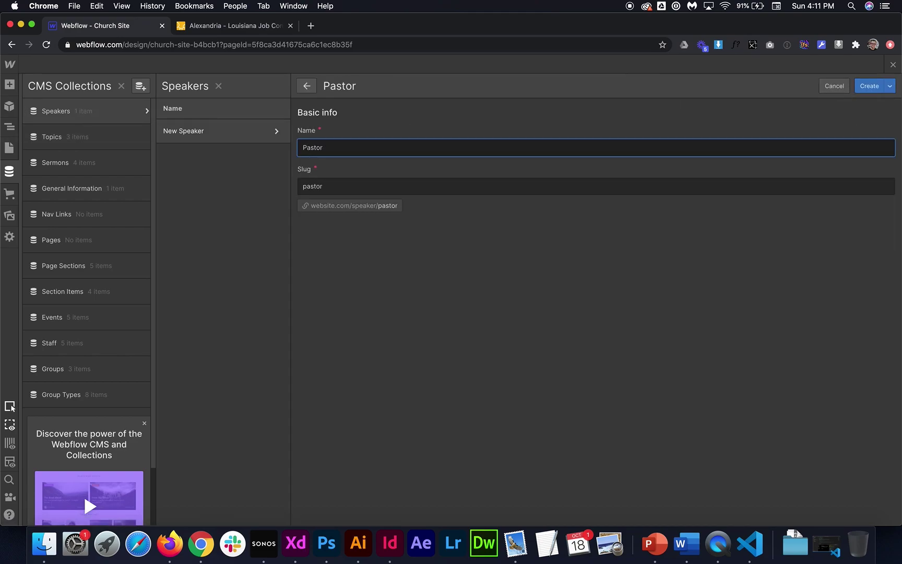
text( Jim)
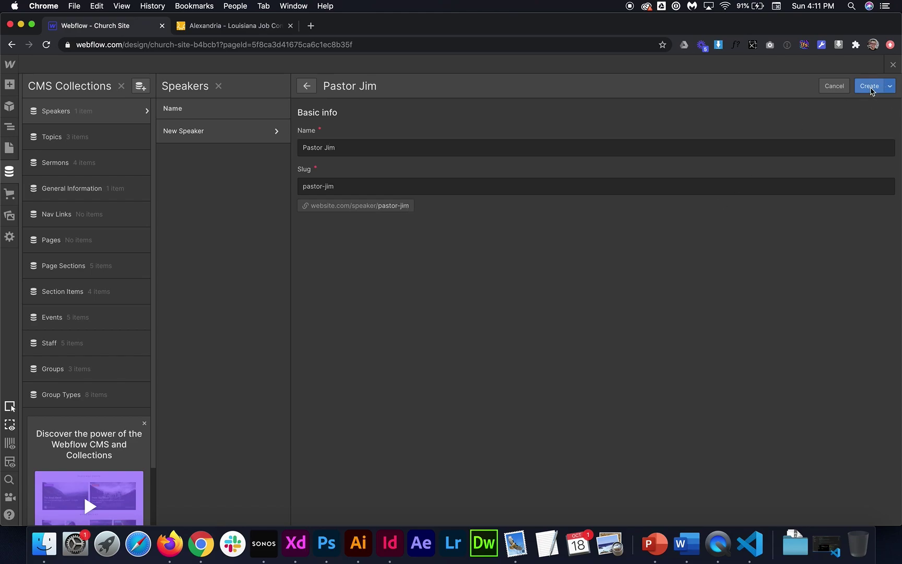
click(870, 87)
click(871, 89)
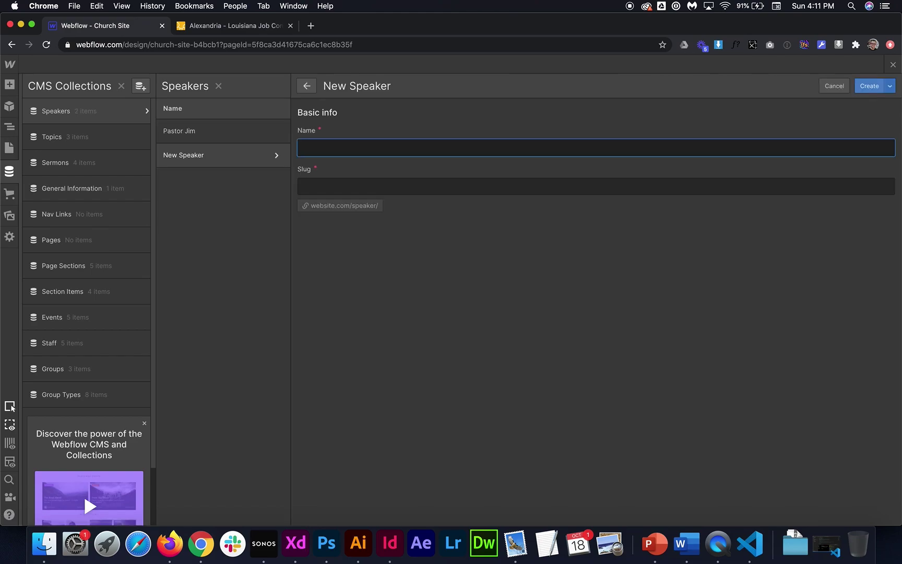
text(Pastor Mike)
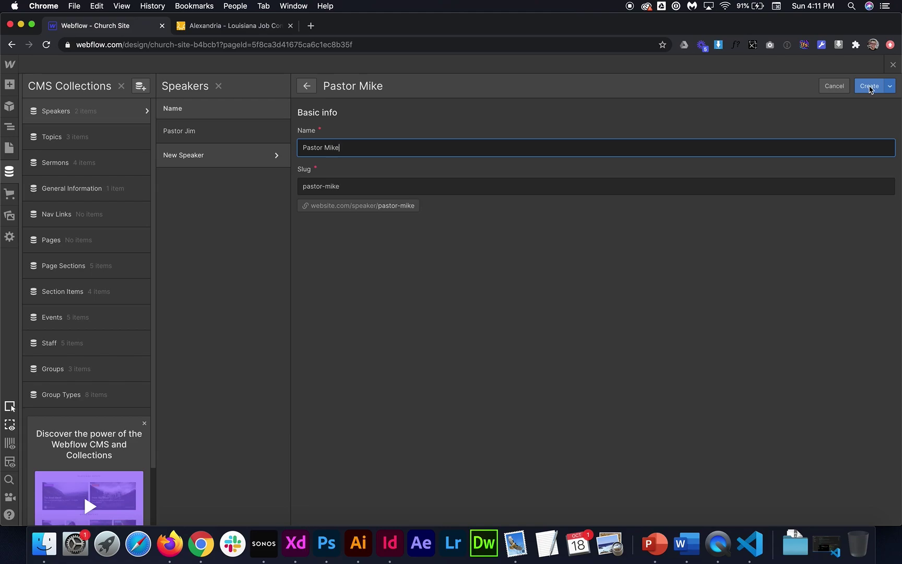
click(870, 88)
click(870, 87)
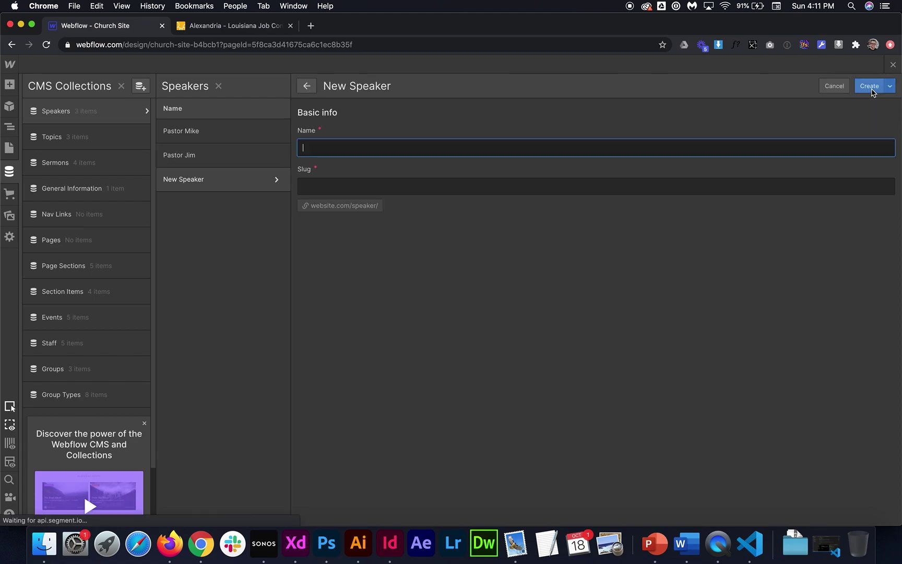
text(Pastor Mark)
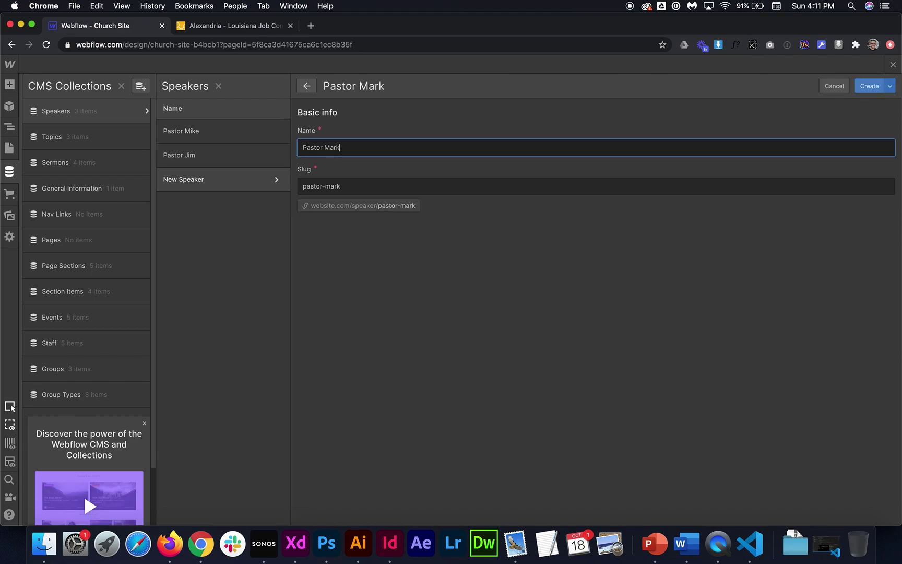
click(870, 89)
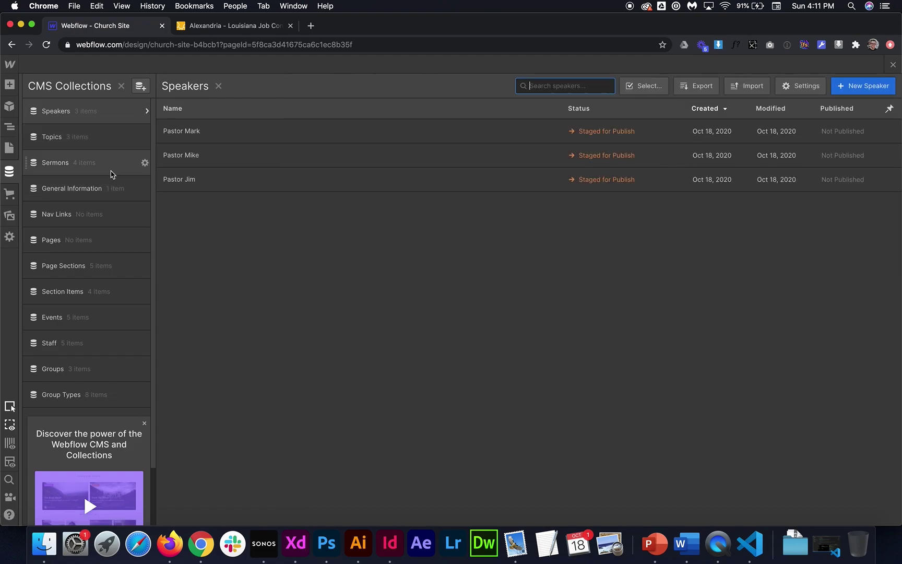
Step: Add a multi-reference field 'Add Topics' to Sermons, linked to the Topics collection
click(144, 163)
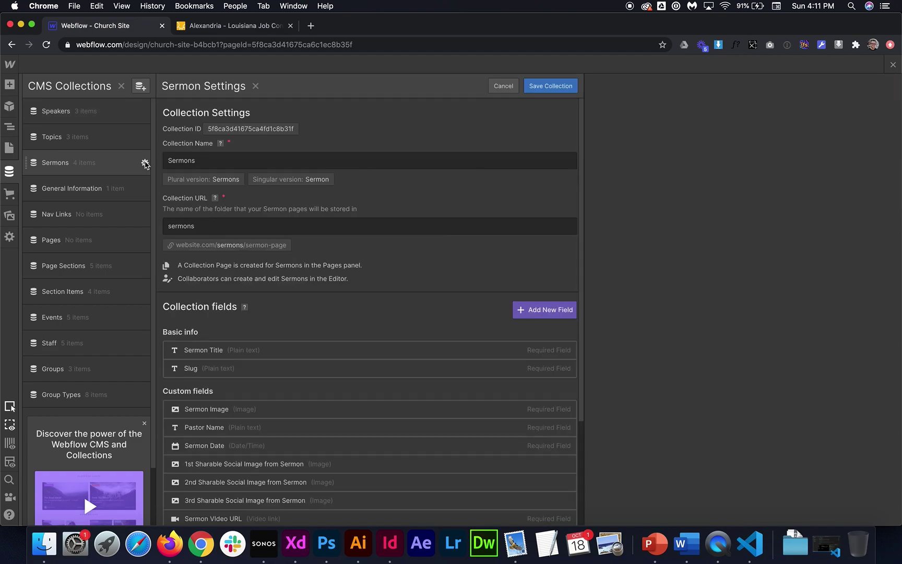
scroll(228, 296, down, 5)
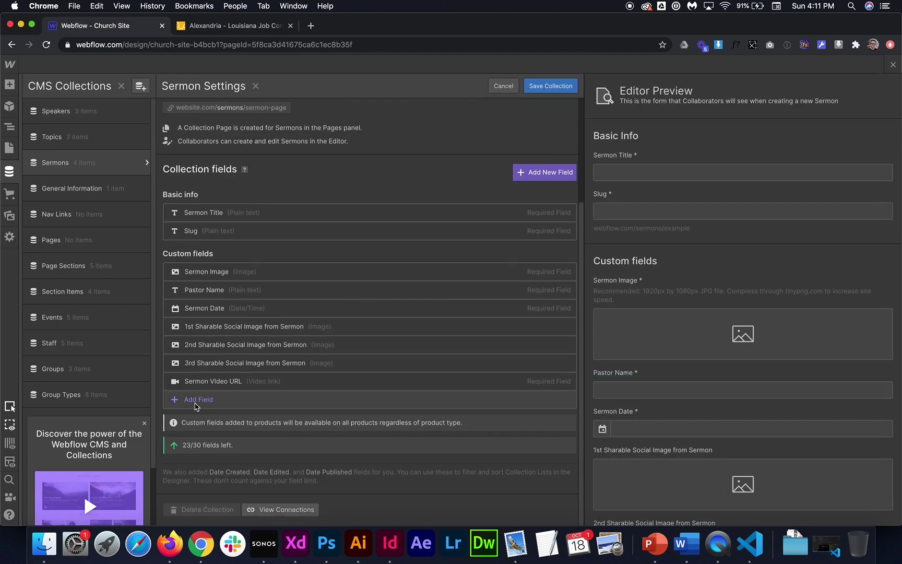
click(196, 400)
mouse_move(208, 368)
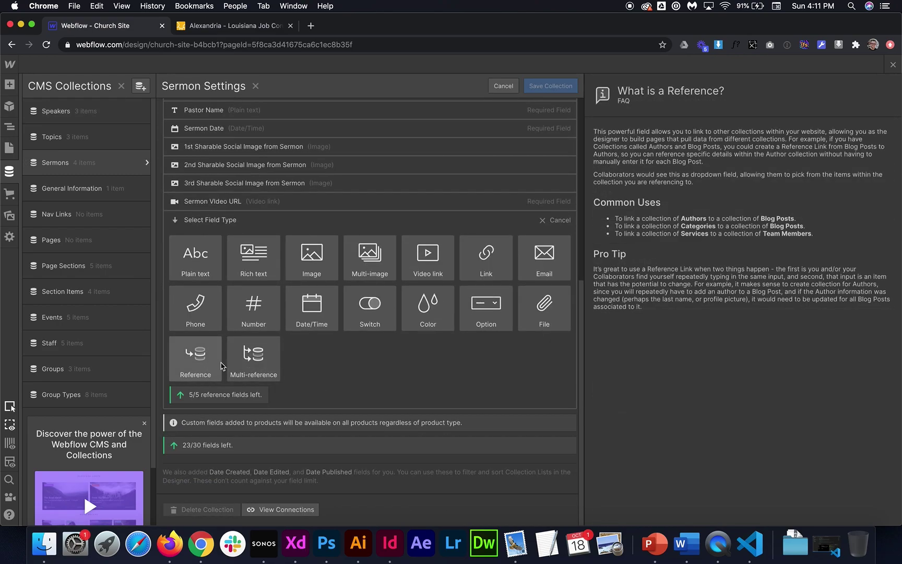
mouse_move(272, 367)
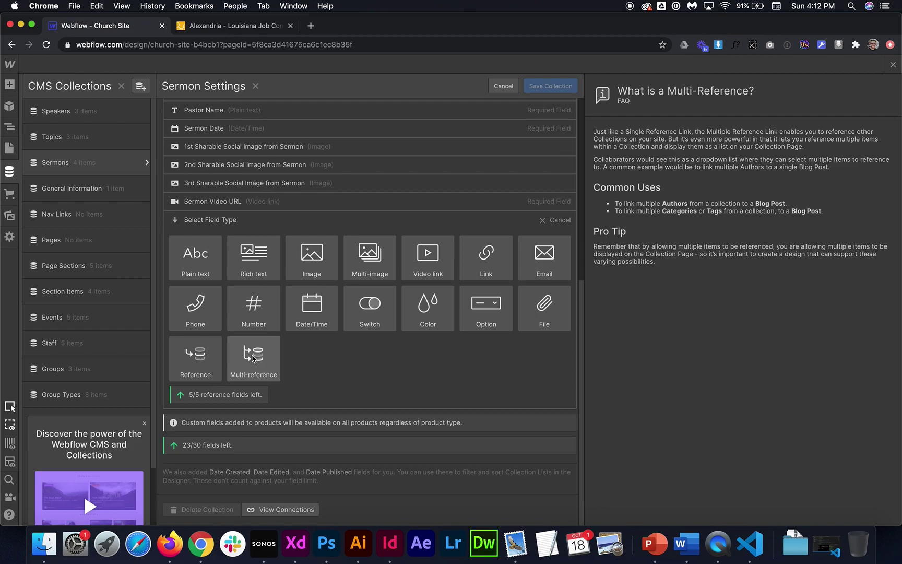
click(252, 358)
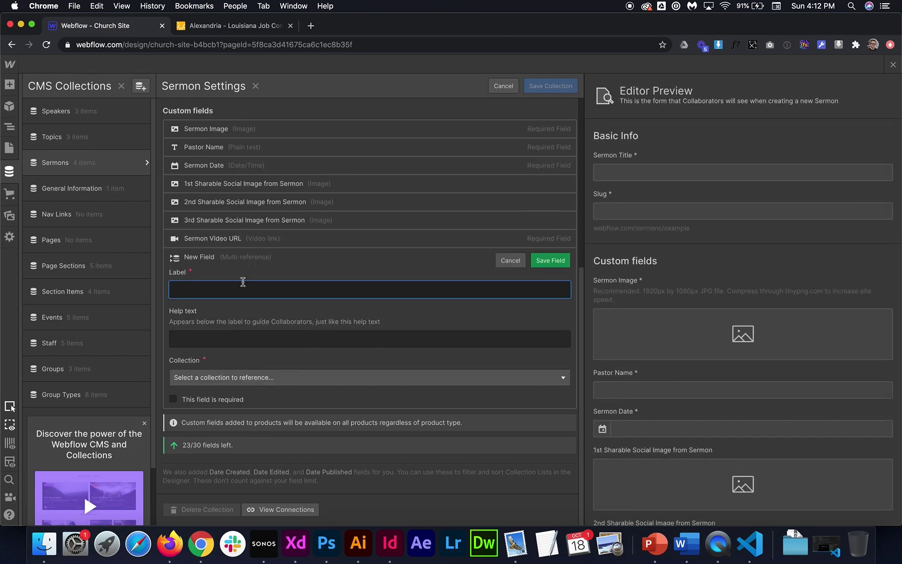
text(Add Topics)
click(220, 377)
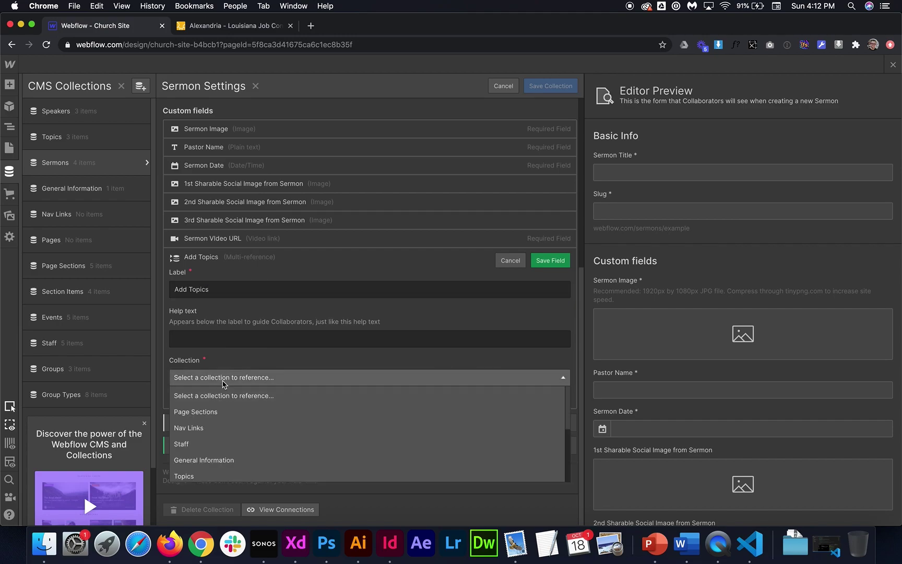
scroll(240, 445, down, 1)
click(204, 461)
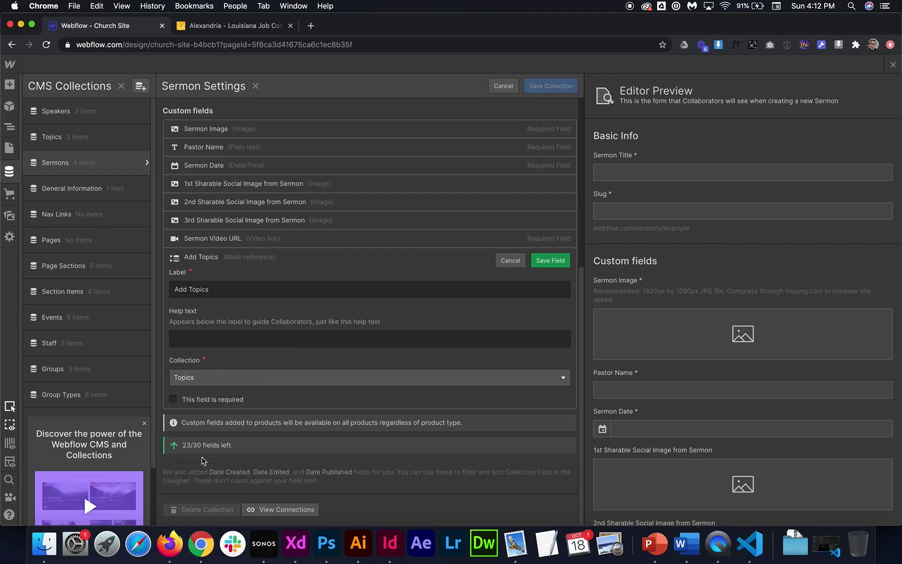
click(550, 260)
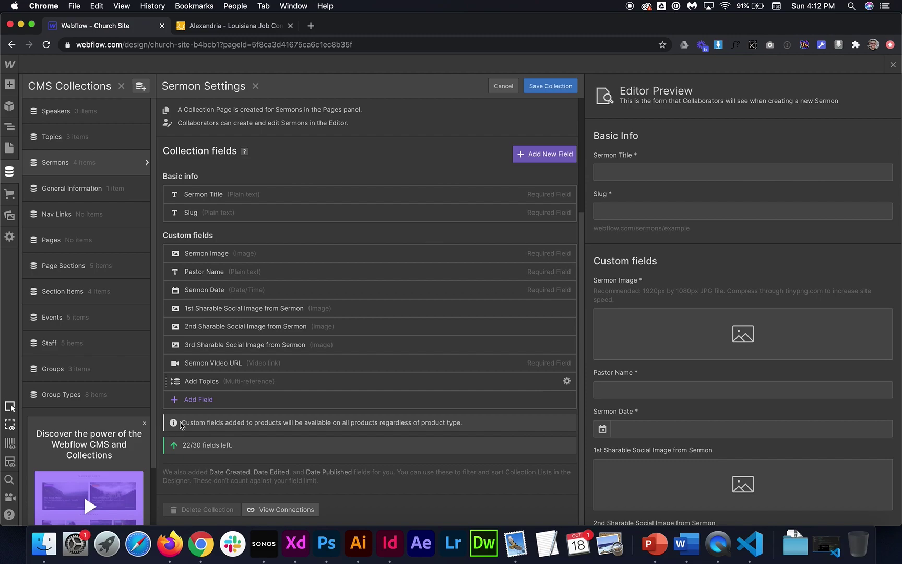
Step: Add a second multi-reference field 'Add Speakers', linked to the Speakers collection
click(188, 404)
click(253, 364)
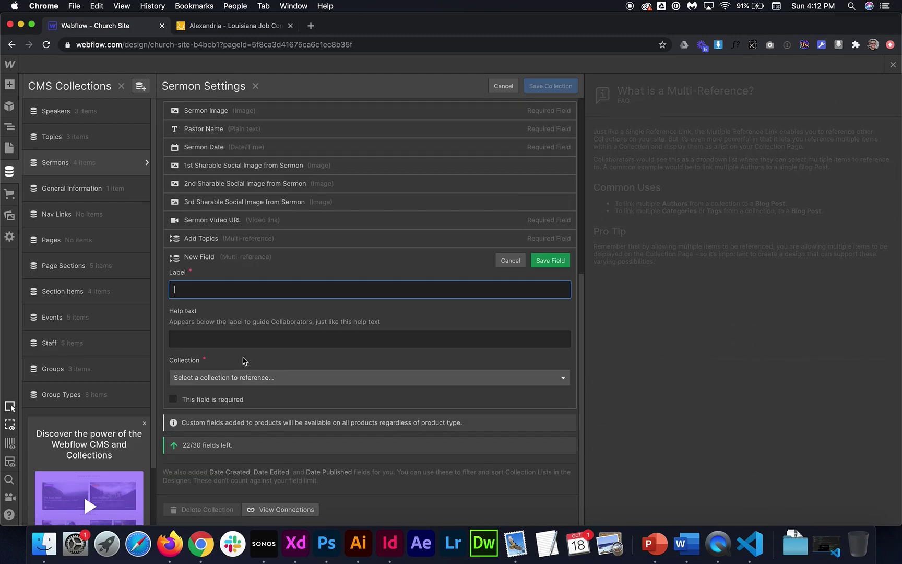
text(Add S)
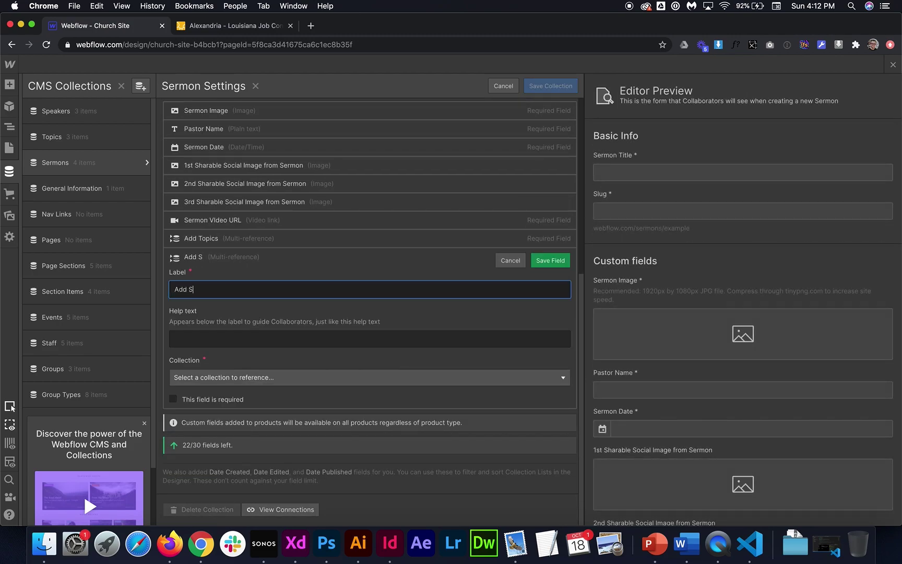
text(peakers)
click(261, 377)
scroll(269, 449, down, 5)
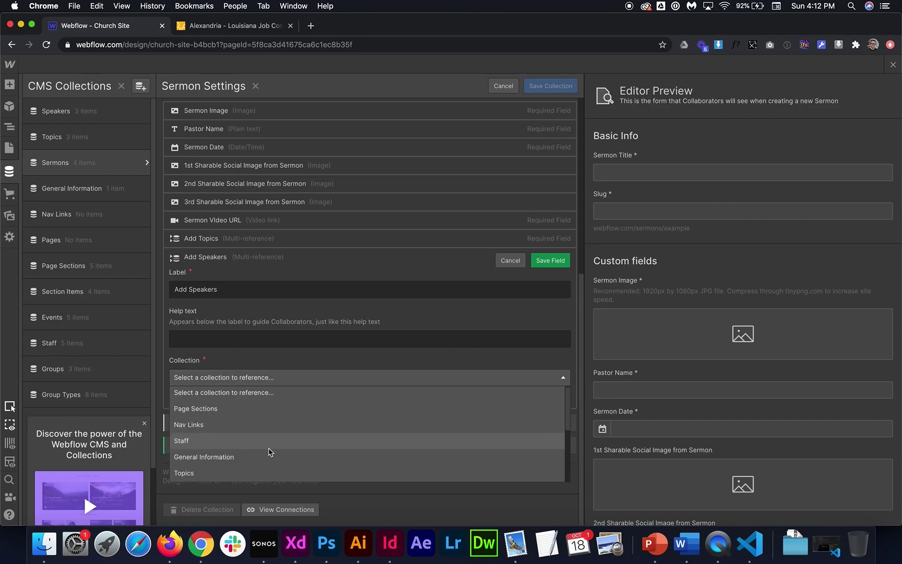
scroll(269, 451, down, 2)
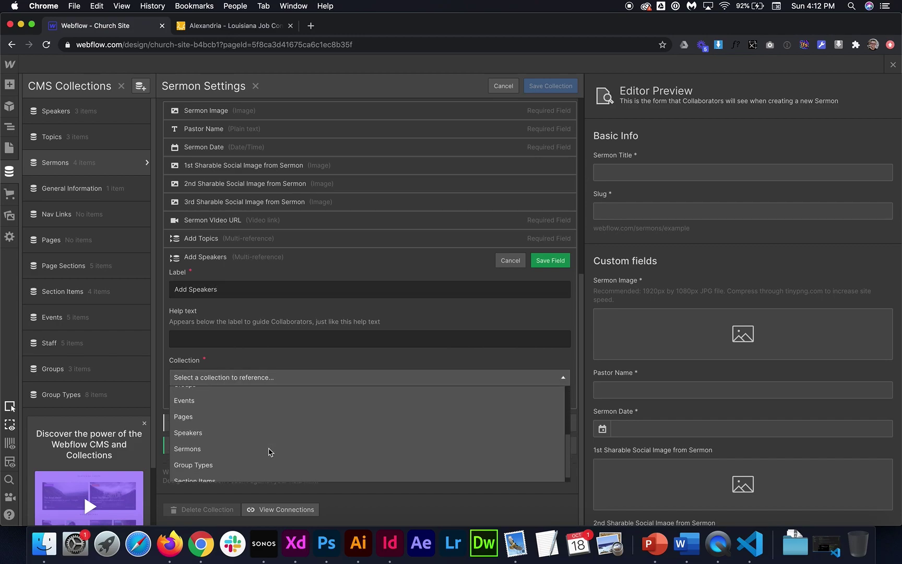
click(214, 433)
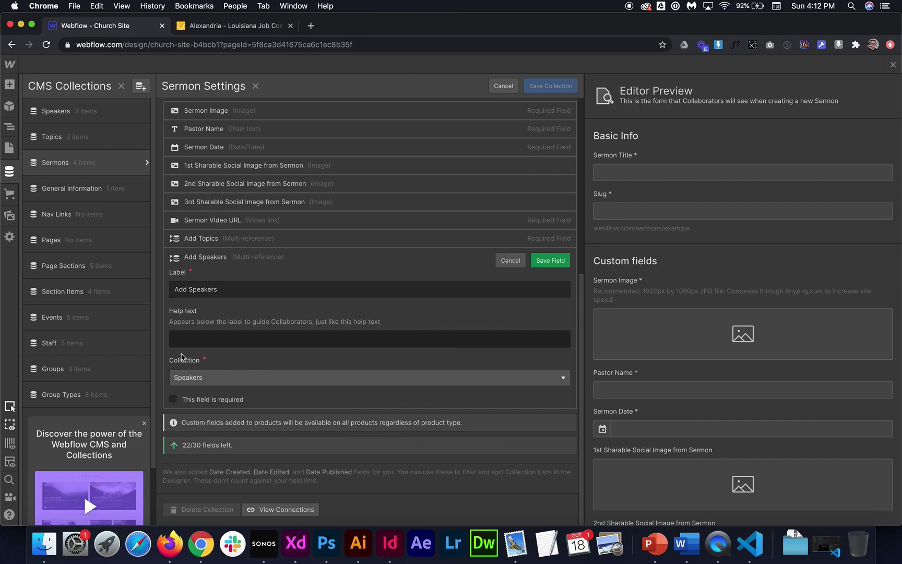
click(550, 260)
Step: Save the Sermons settings, then tag Resurrection Power with Faith and Hope, speaker Pastor Mark
click(551, 85)
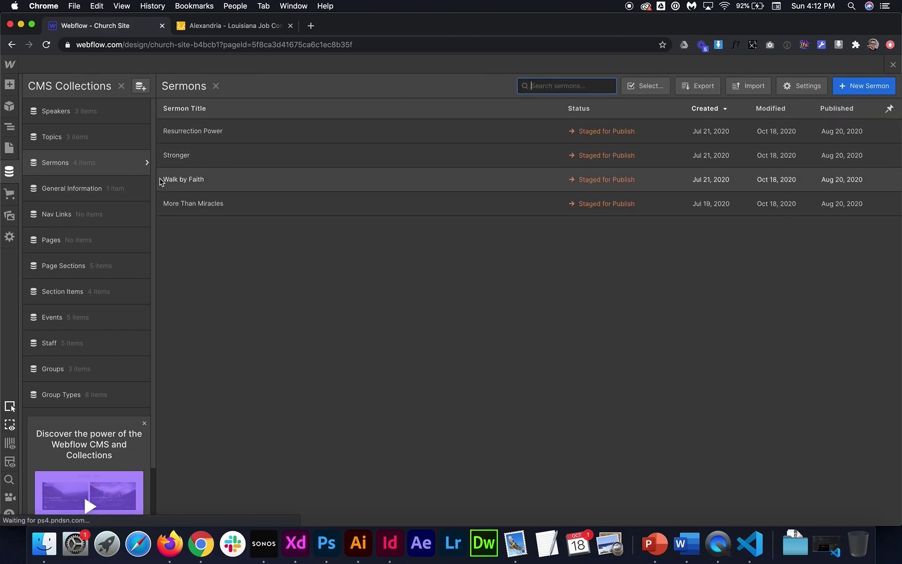
click(283, 137)
scroll(415, 335, down, 10)
click(346, 373)
click(356, 389)
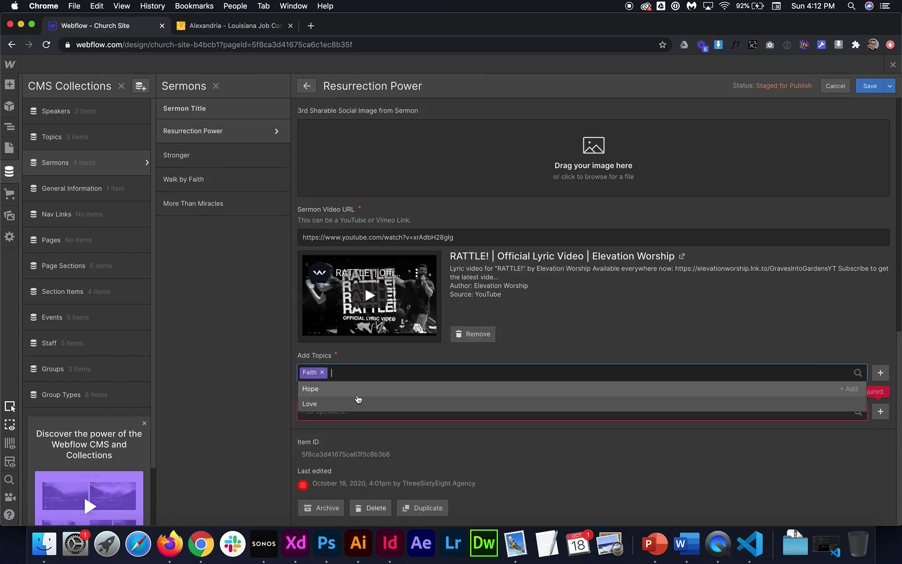
click(358, 393)
click(351, 412)
click(349, 442)
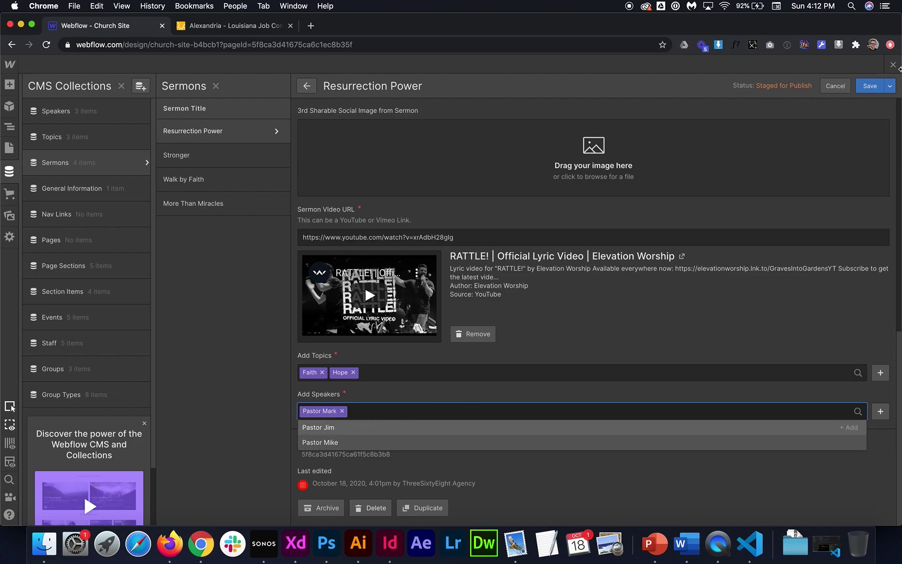
click(869, 86)
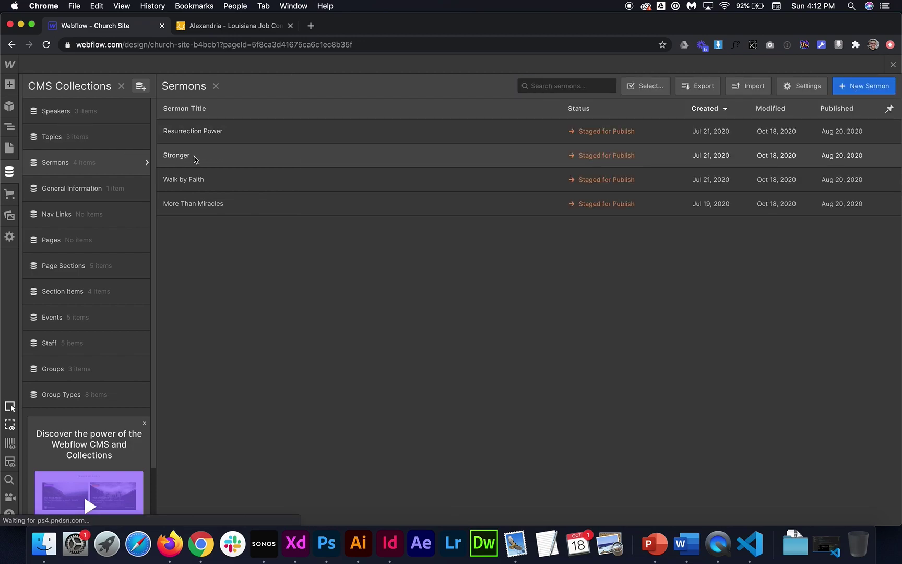
Step: Tag Stronger with Faith and Hope, speakers Pastor Mark and Pastor Mike, and save
click(194, 157)
scroll(403, 346, down, 10)
click(345, 372)
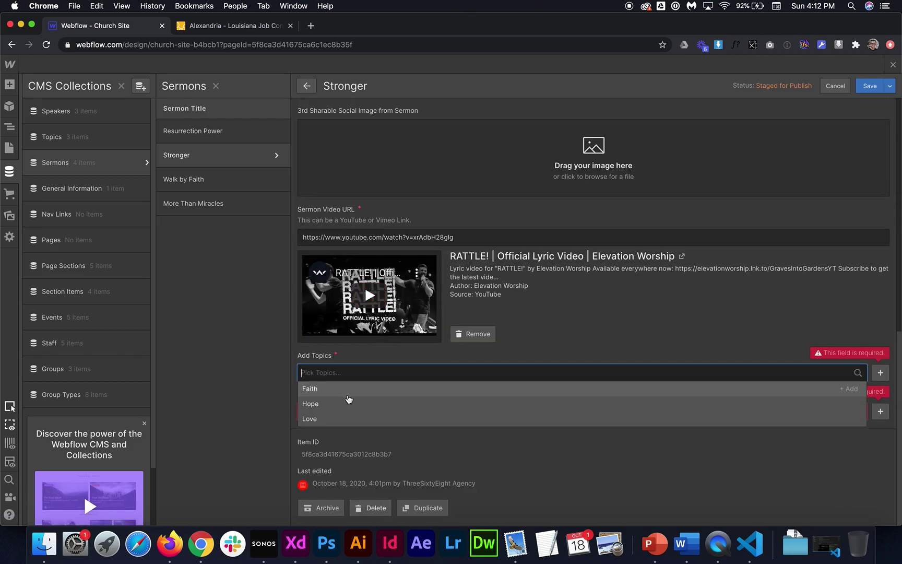
click(347, 394)
click(348, 397)
click(348, 404)
click(349, 441)
click(349, 440)
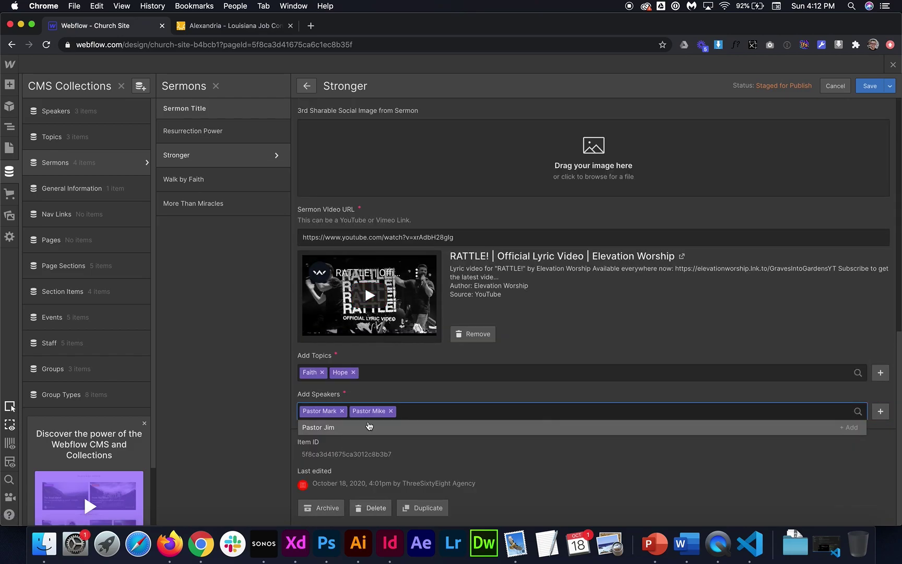
click(868, 86)
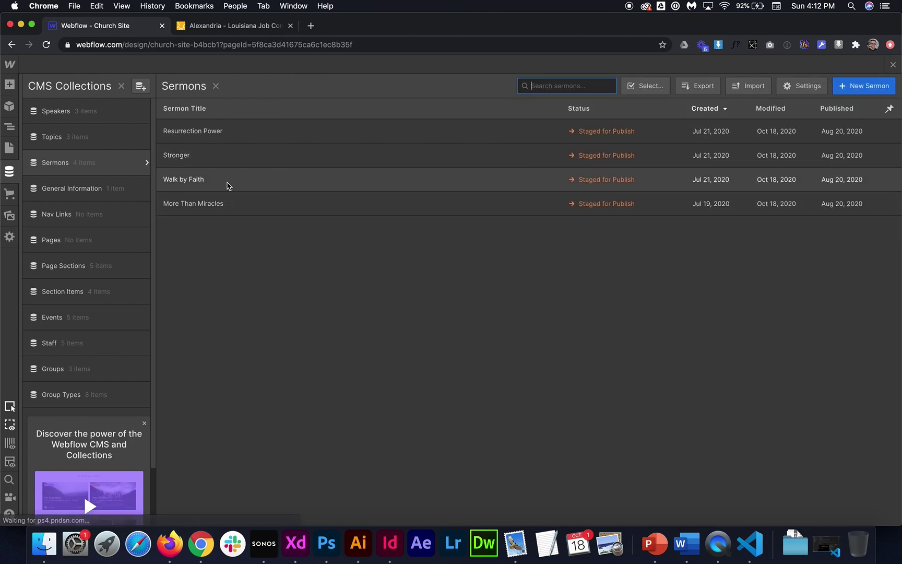
Step: Tag Walk by Faith with the Love topic and two speakers, and save
click(228, 180)
scroll(447, 500, down, 10)
click(346, 373)
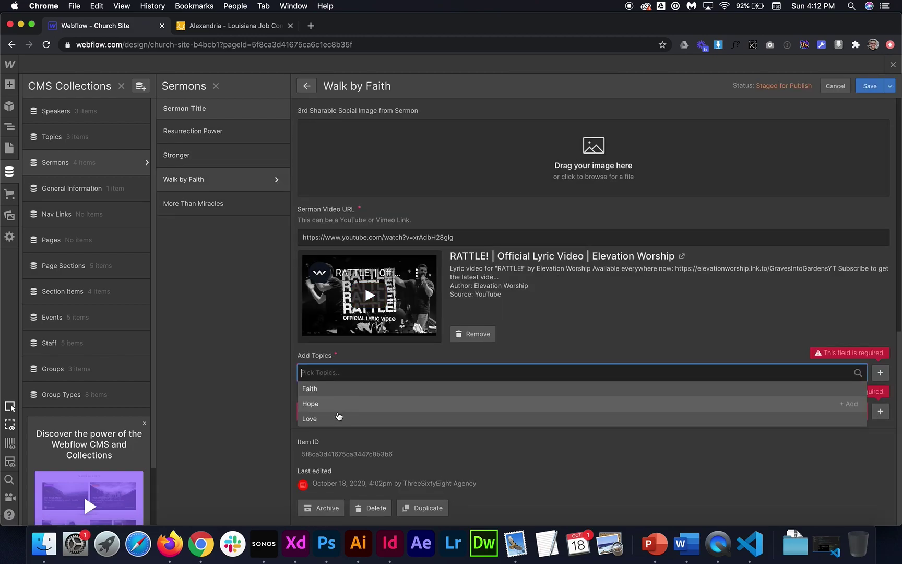
click(338, 417)
click(337, 417)
click(338, 427)
click(343, 441)
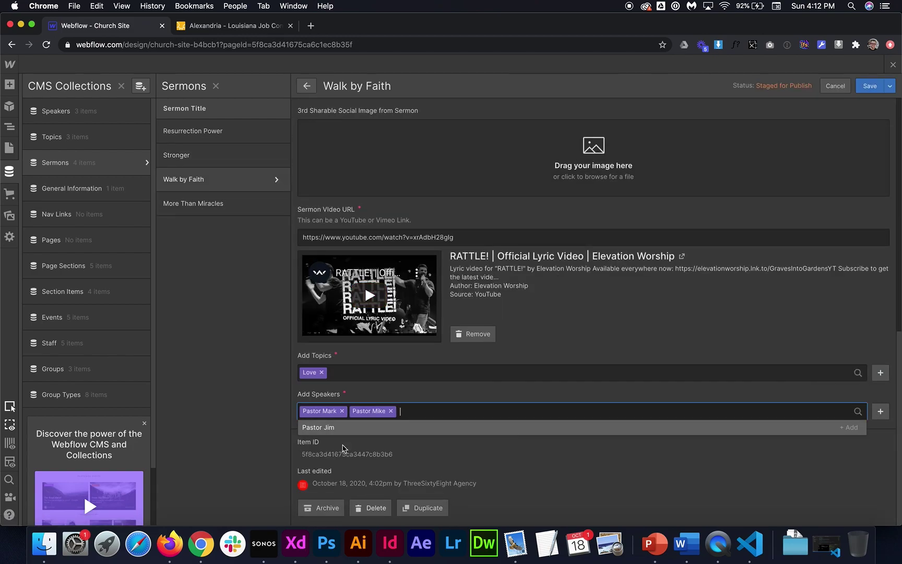
click(869, 86)
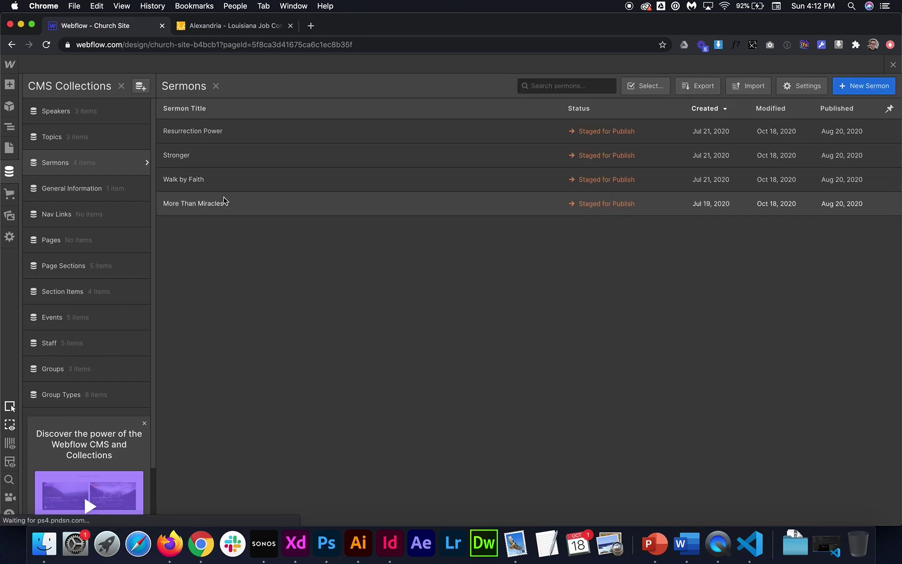
Step: Tag More Than Miracles with Faith, Hope and Love plus the pastors as speakers, and save
click(241, 208)
scroll(366, 389, down, 10)
click(336, 373)
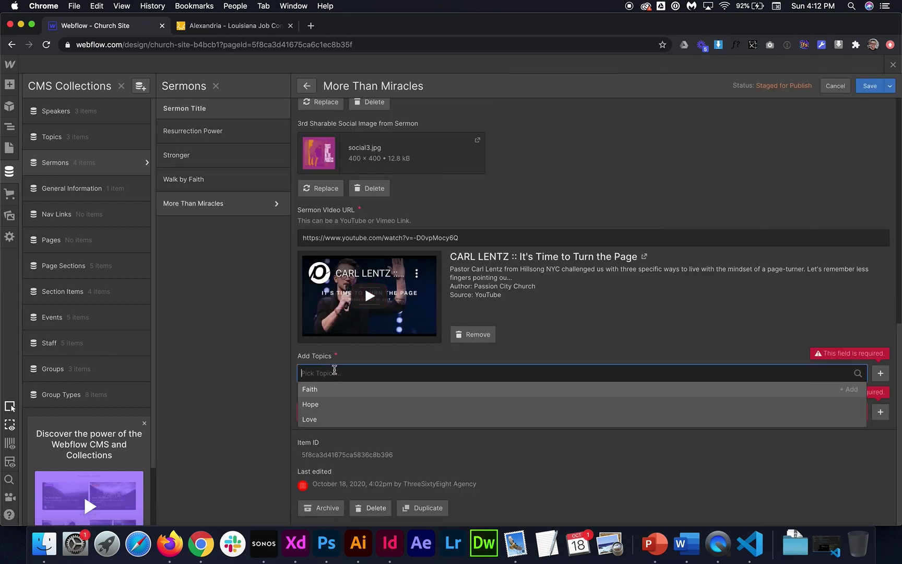
click(338, 389)
click(338, 389)
click(338, 389)
click(329, 427)
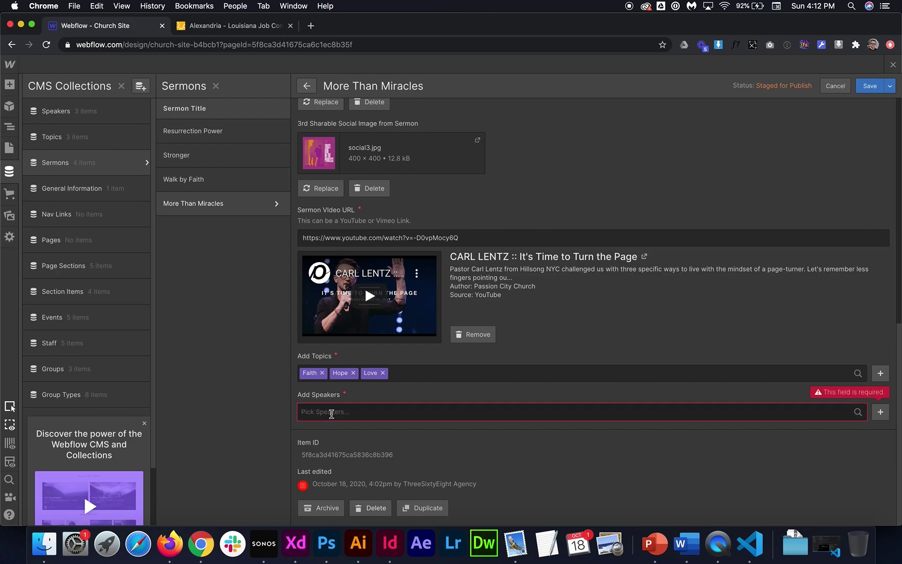
click(331, 413)
click(334, 435)
click(335, 435)
click(335, 436)
click(870, 86)
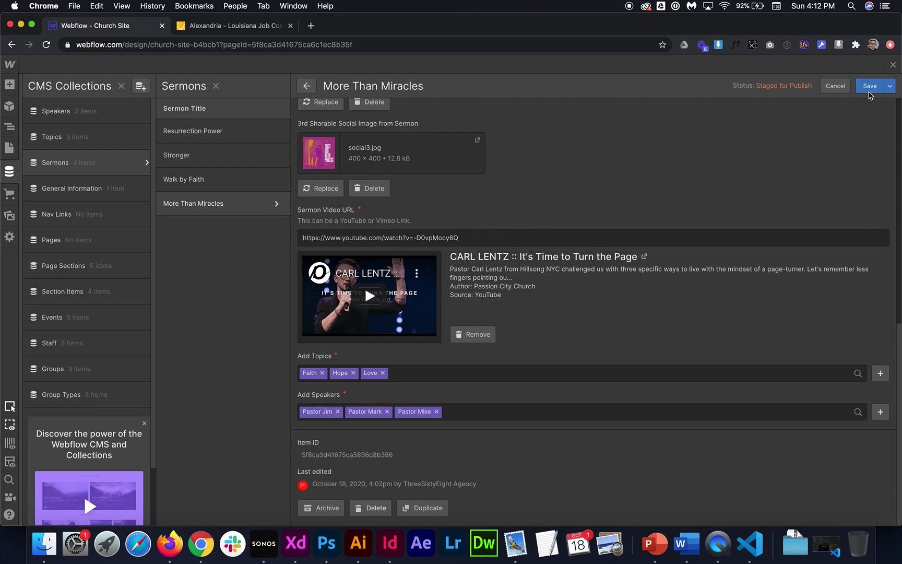
Step: Place a Collection List inside the Topic dropdown's menu
click(893, 65)
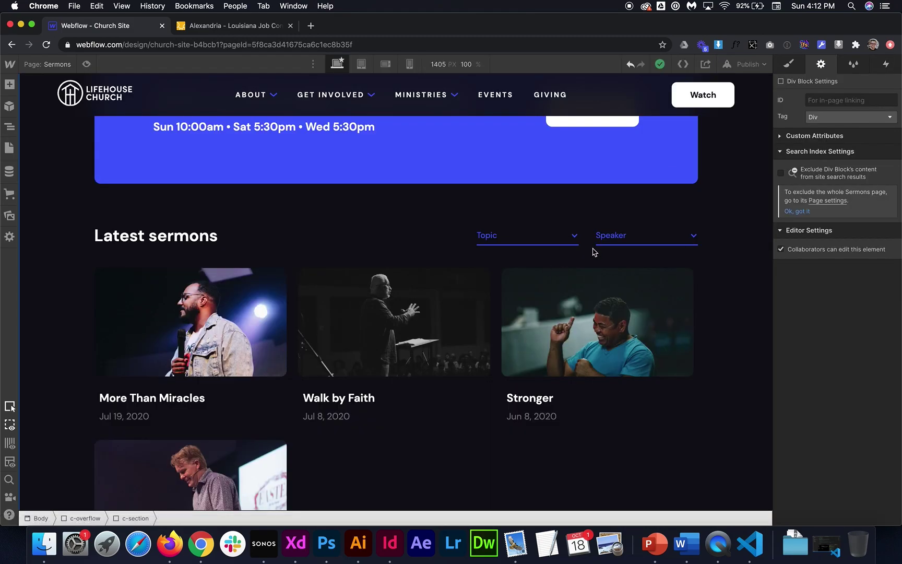
click(535, 229)
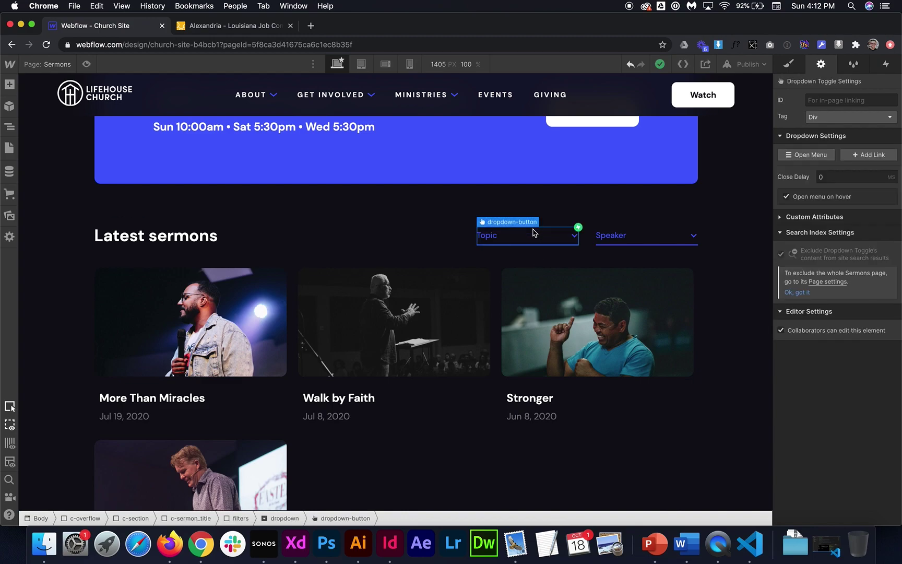
click(9, 90)
scroll(47, 366, down, 3)
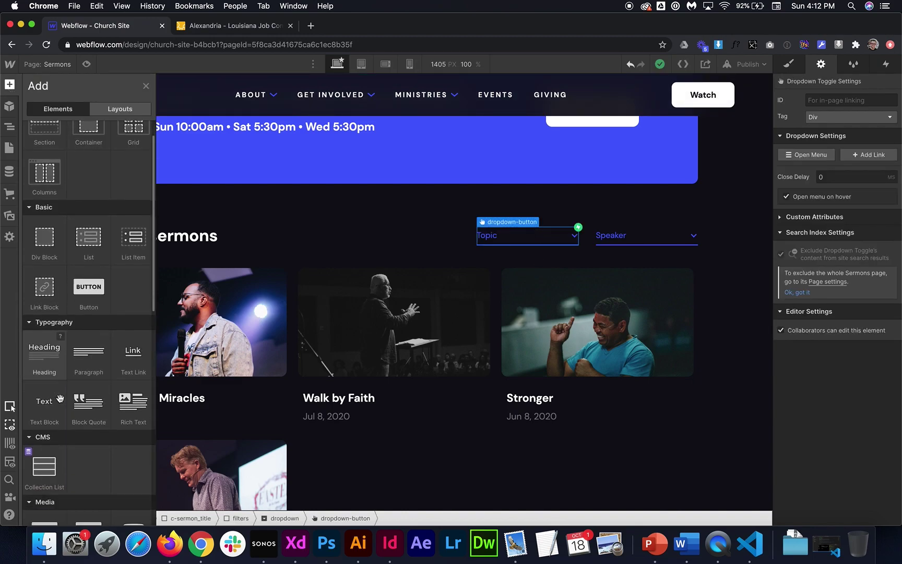
drag(44, 441, 536, 241)
click(10, 128)
scroll(77, 345, down, 2)
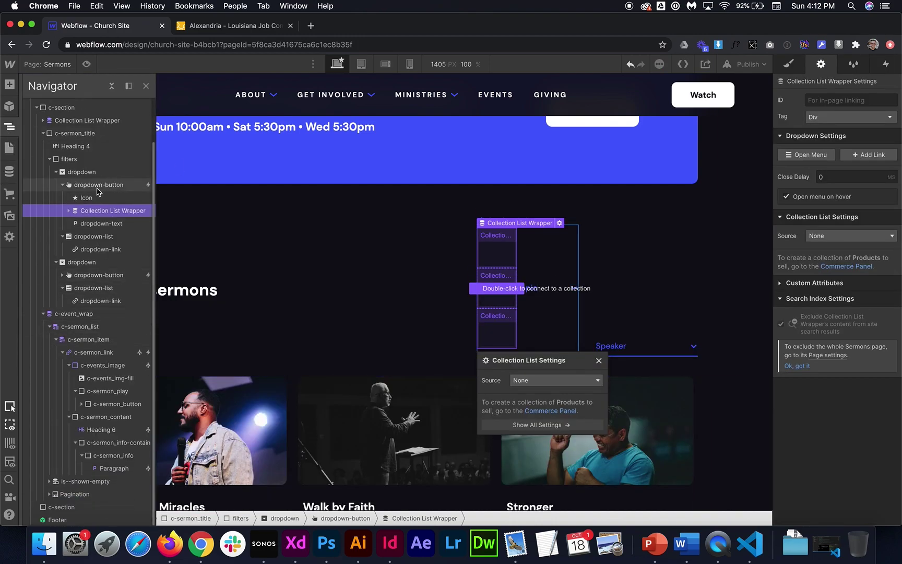
drag(106, 214, 104, 240)
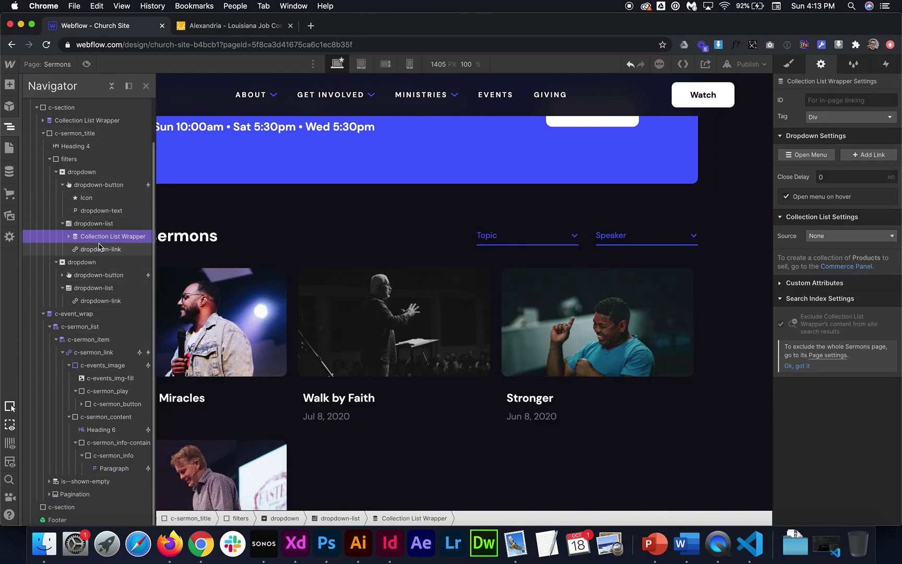
Step: Bind the list to the Topics collection and move the dropdown link into its Collection Item
click(832, 239)
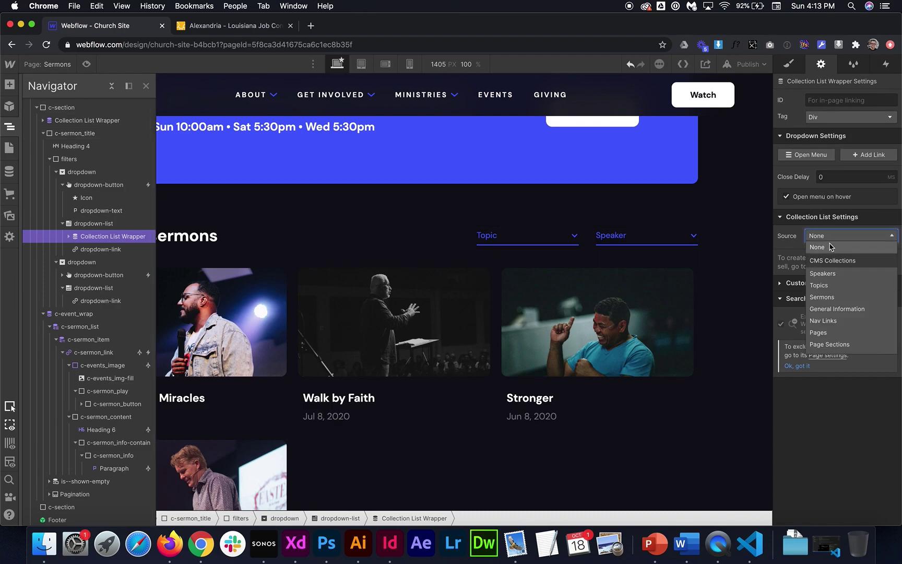
click(820, 286)
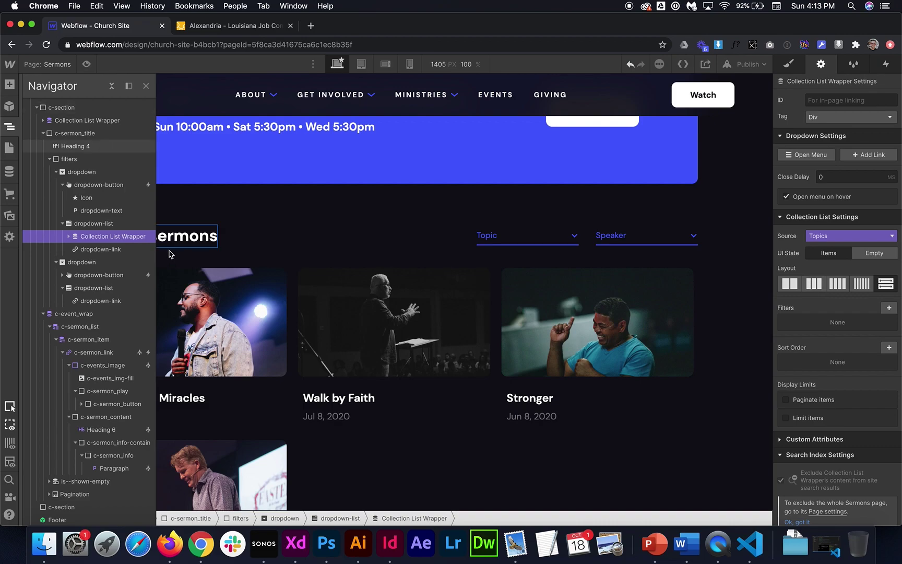
click(68, 237)
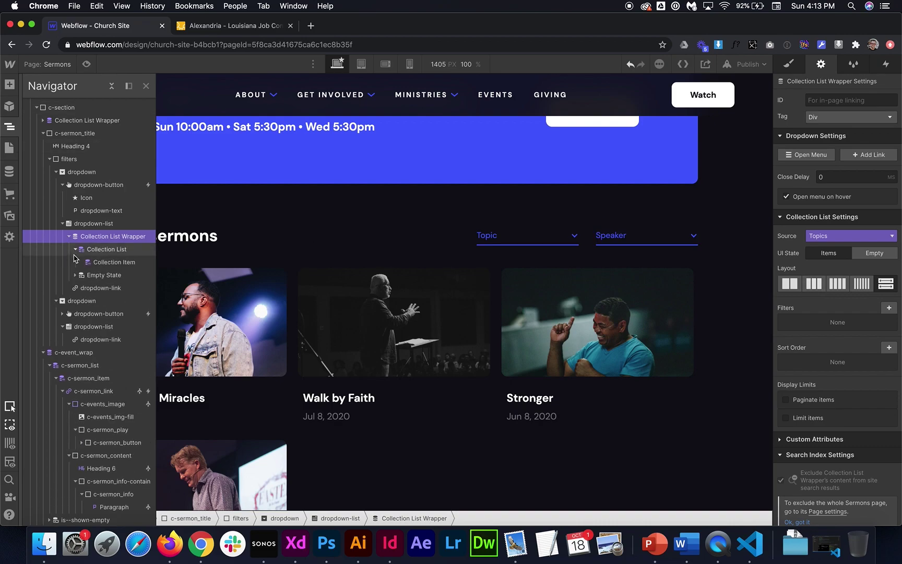
mouse_move(99, 271)
mouse_down()
mouse_move(110, 266)
mouse_move(106, 275)
mouse_up()
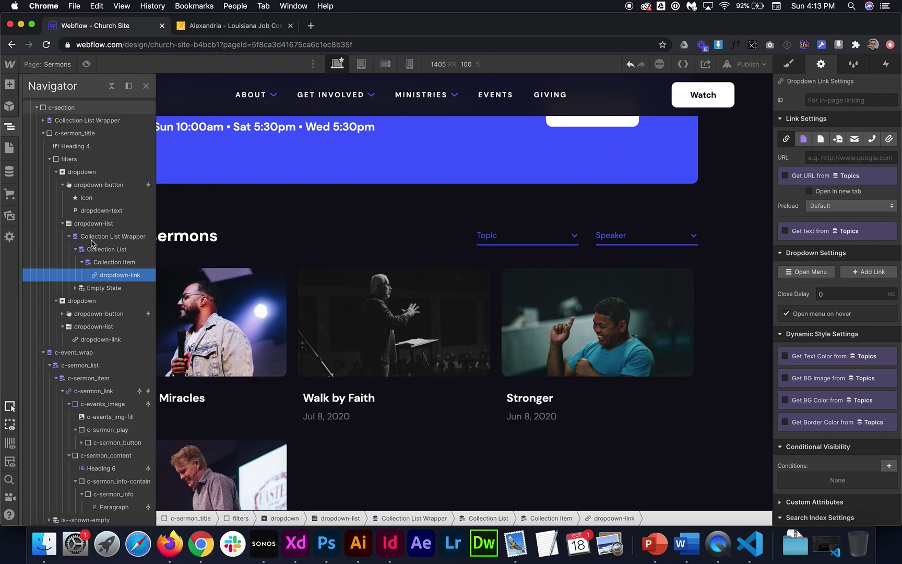
Step: Bind each dropdown link's text to the topic Name and link it to the Current Topic page
click(110, 174)
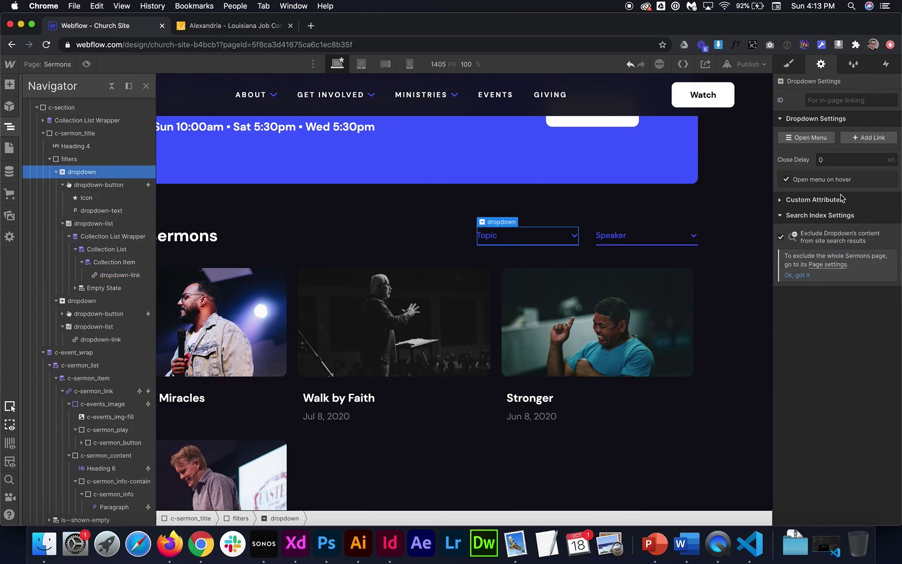
click(798, 138)
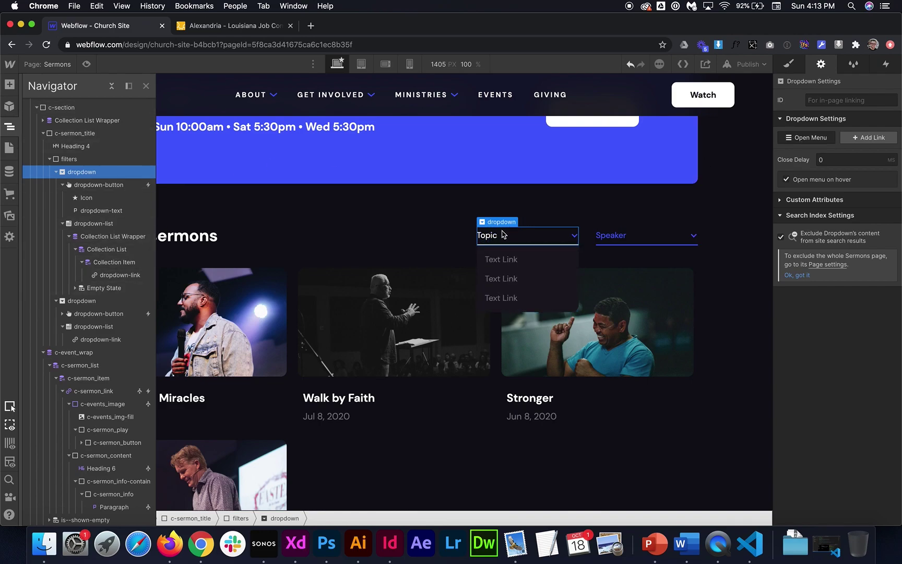
click(546, 258)
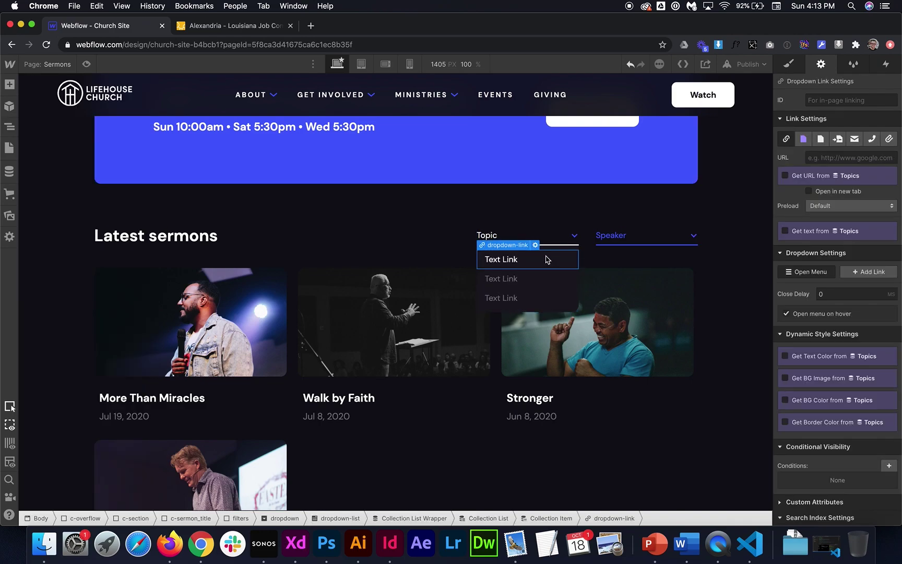
click(785, 231)
click(835, 244)
click(814, 266)
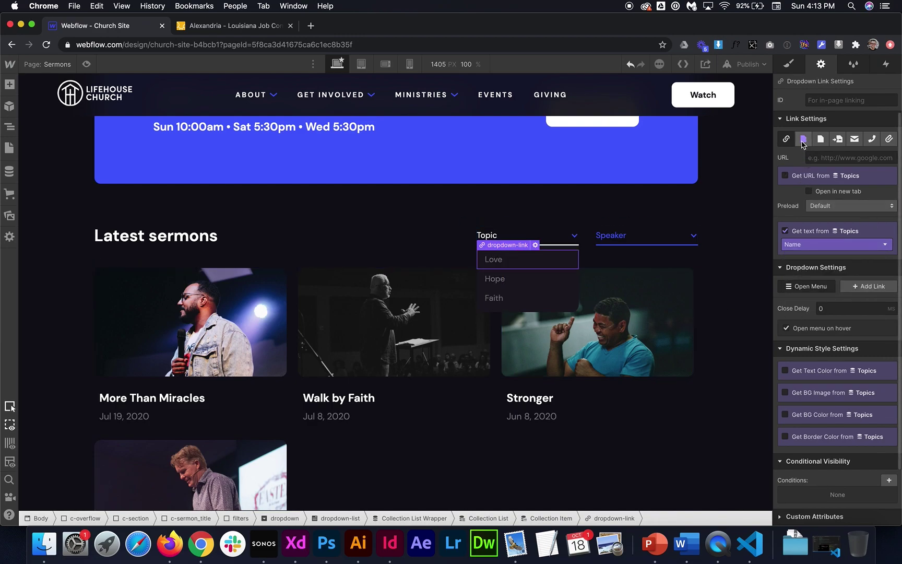
click(803, 140)
click(825, 157)
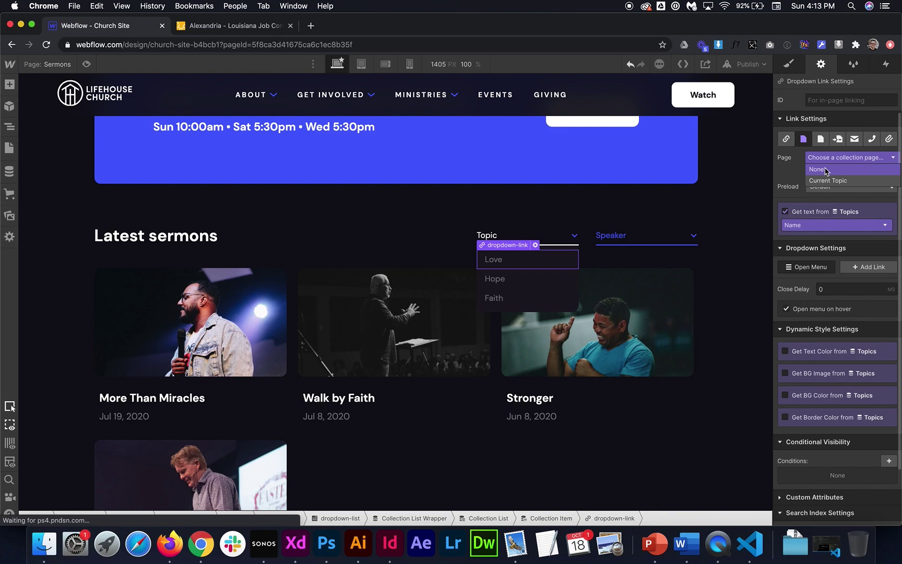
click(834, 180)
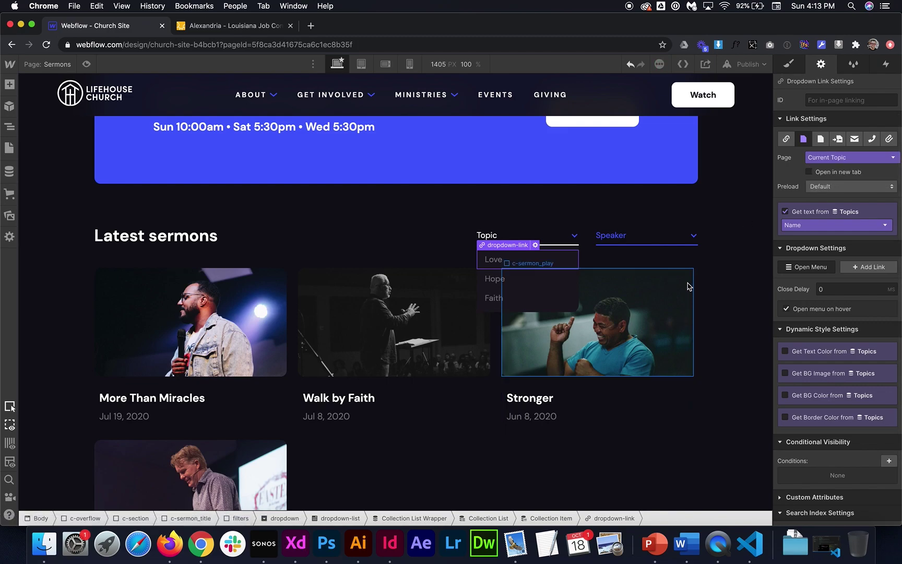
Step: Add a Collection List inside the Speaker dropdown and expand it in the Navigator
click(9, 87)
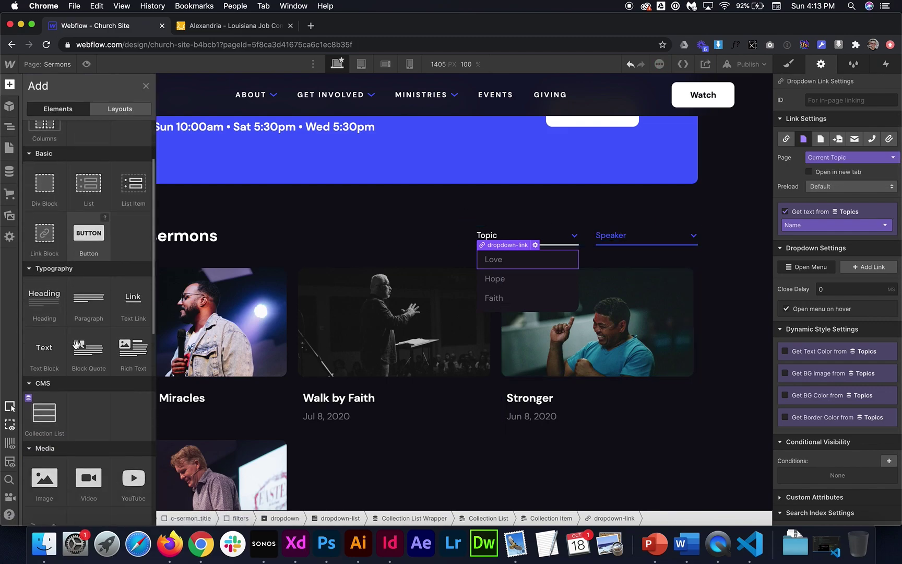
scroll(78, 235, down, 5)
drag(47, 250, 601, 236)
click(9, 127)
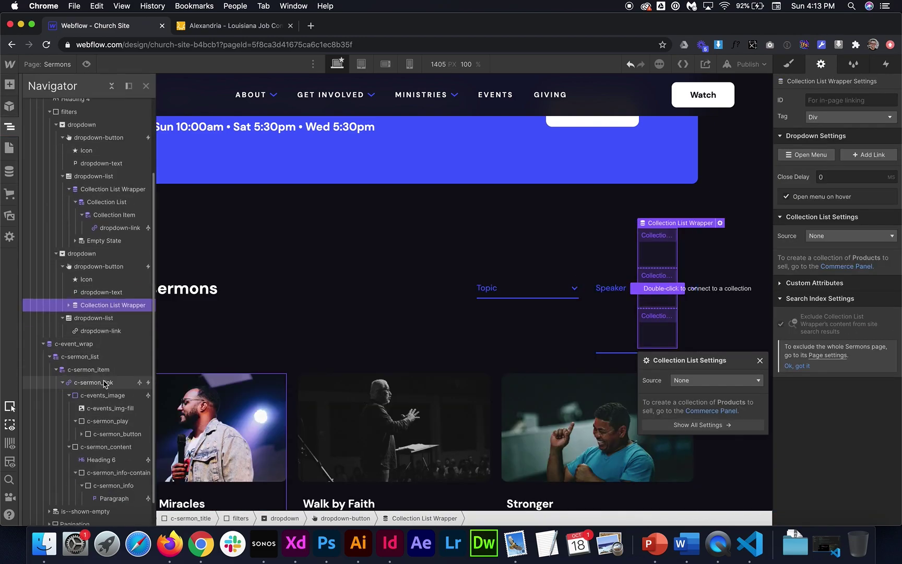
scroll(59, 255, down, 3)
click(101, 321)
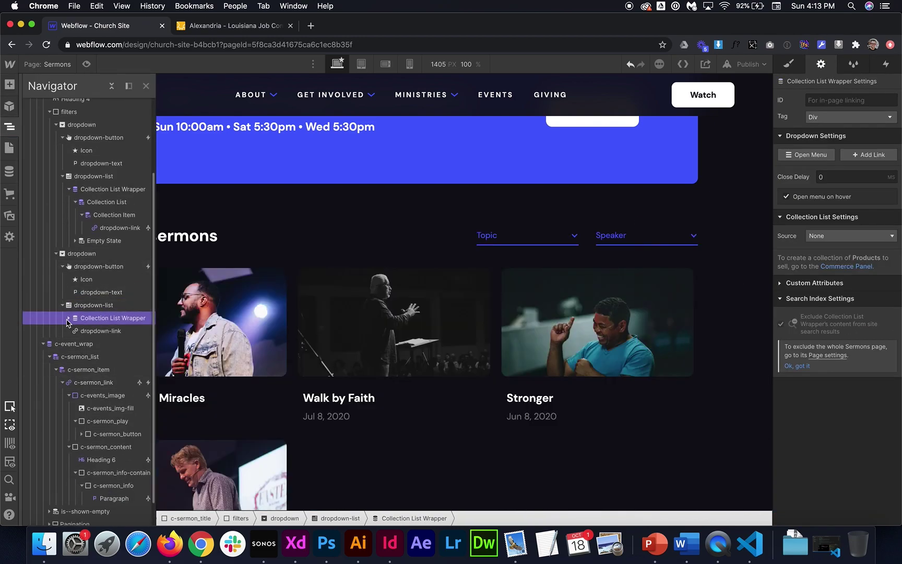
click(68, 318)
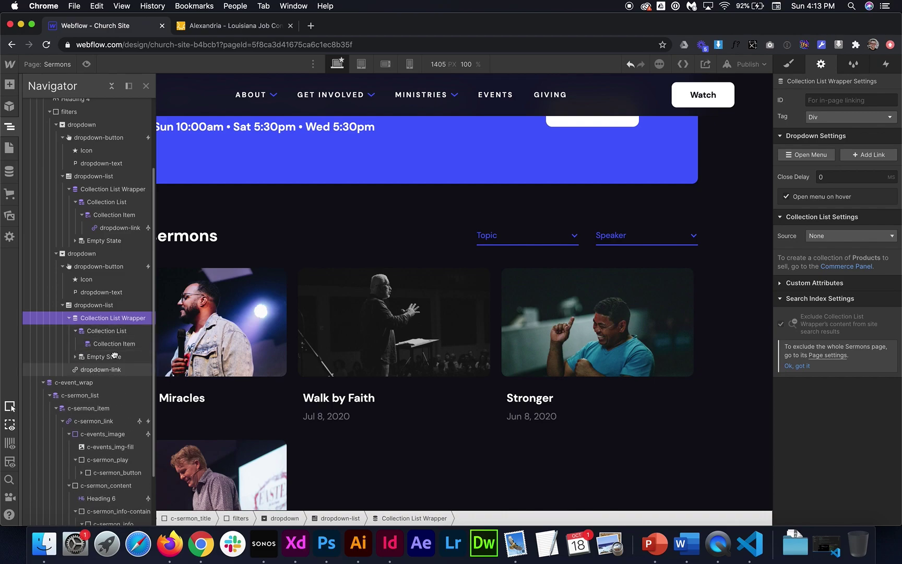
Step: Bind the Speaker dropdown's collection list to the Speakers collection
mouse_move(104, 369)
mouse_down()
mouse_move(113, 345)
mouse_move(120, 356)
mouse_move(114, 347)
mouse_up()
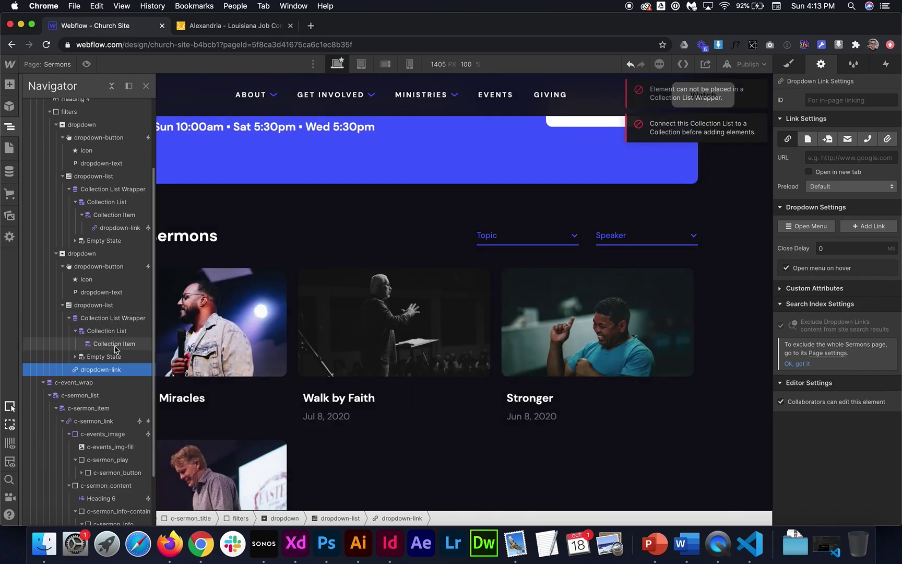
key(super+z)
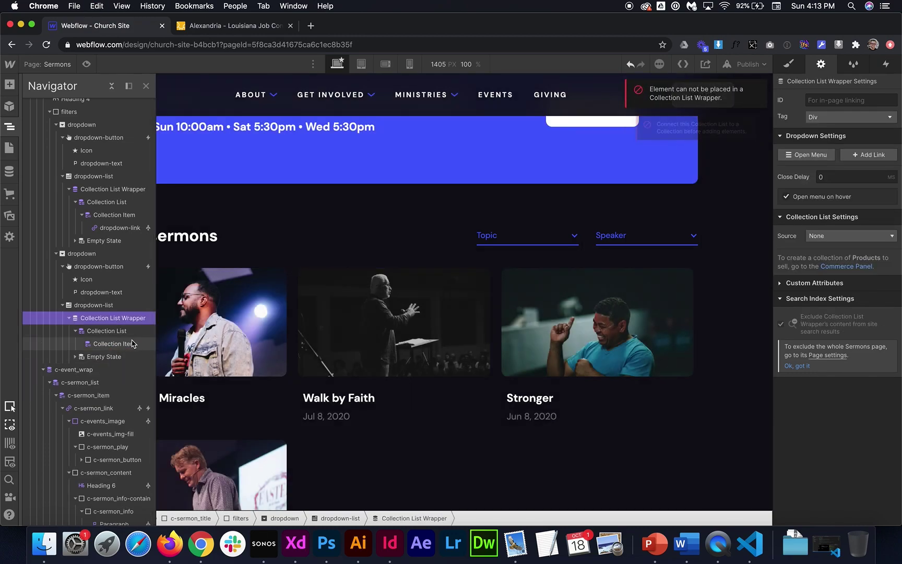
click(128, 343)
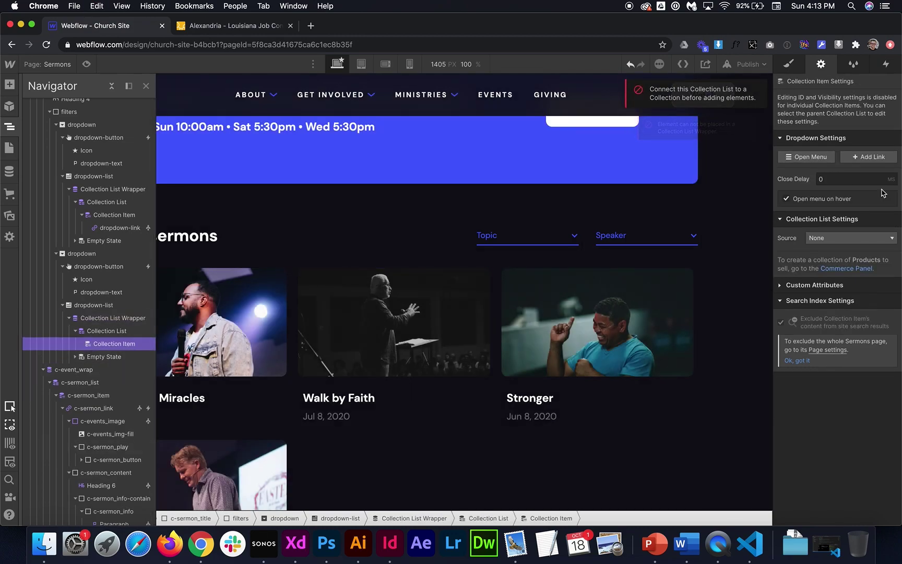
click(839, 239)
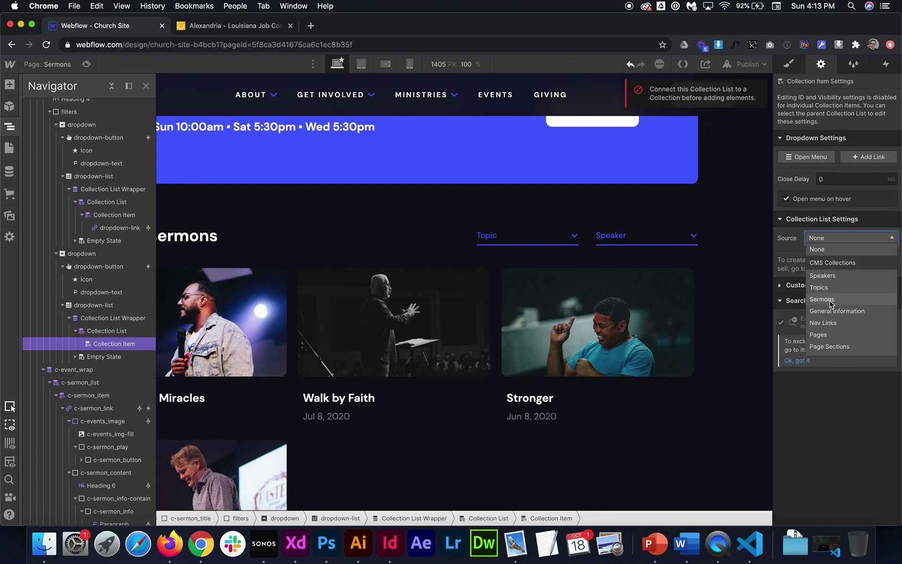
click(827, 278)
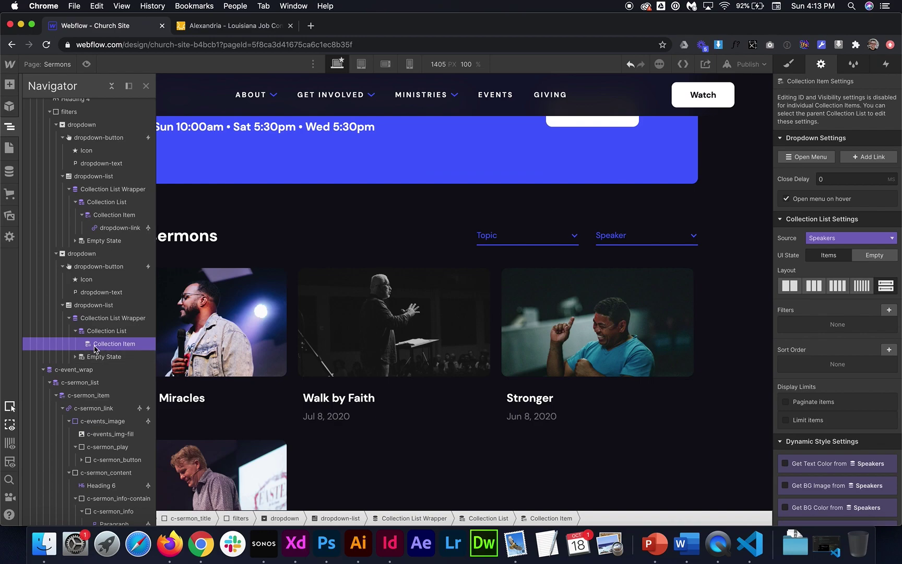
Step: Paste the dropdown link into the list, showing each speaker's Name and linking to Current Speaker
key(super+v)
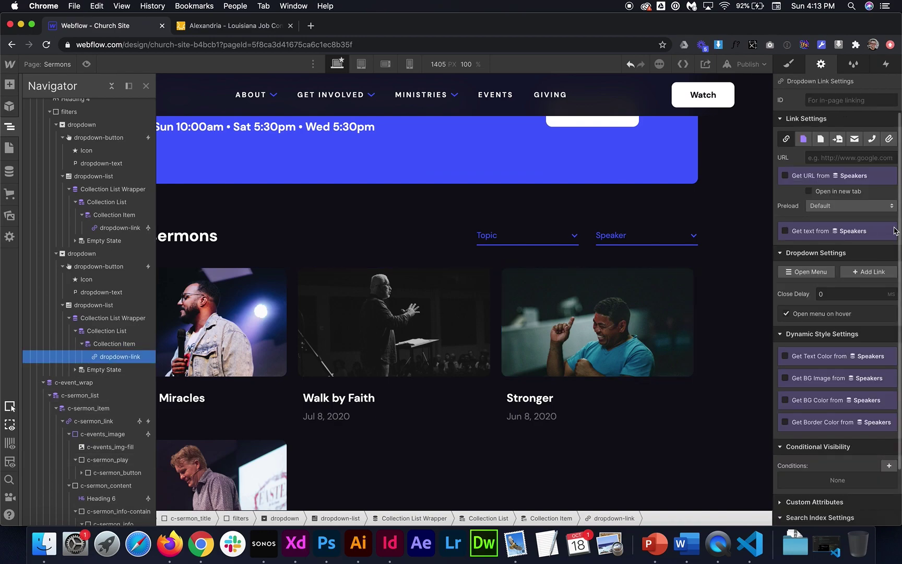
click(811, 233)
click(814, 244)
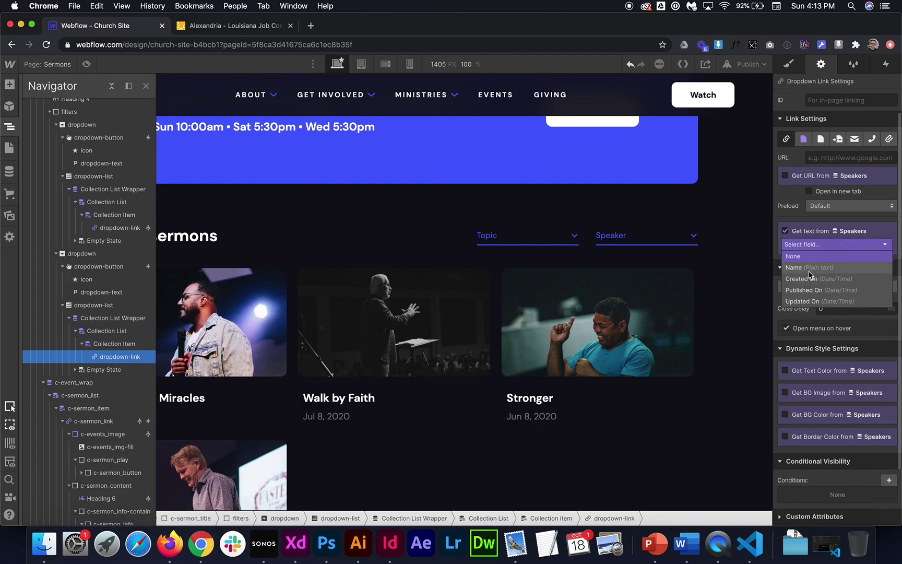
click(812, 275)
click(804, 139)
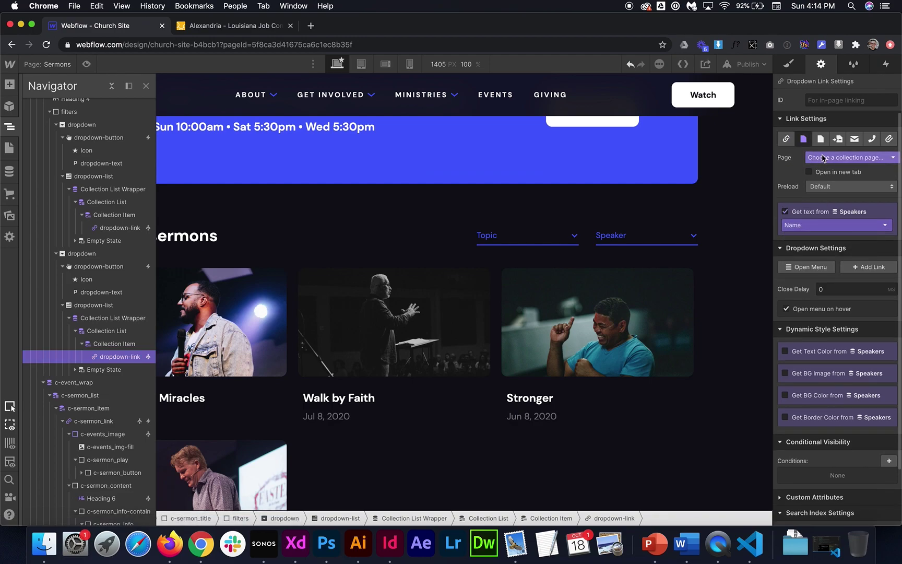
click(824, 157)
click(819, 180)
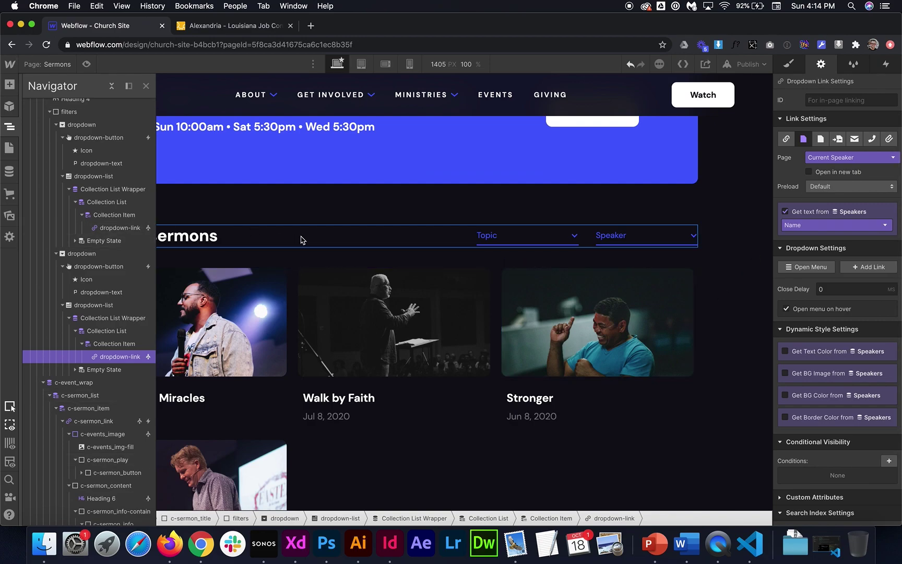
Step: Close the Navigator and open Topics Template from the CMS Collection Pages list
scroll(301, 240, up, 3)
scroll(63, 125, up, 4)
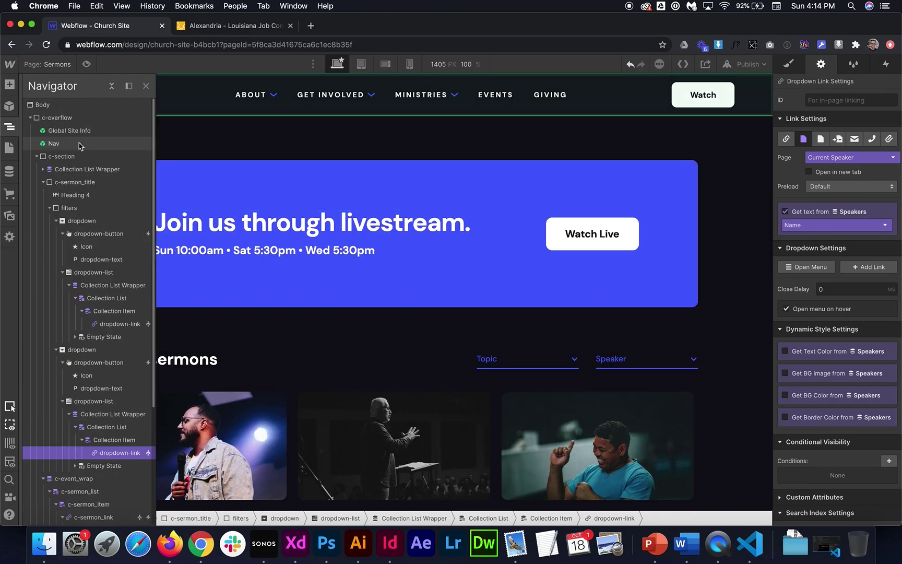
click(30, 118)
click(60, 118)
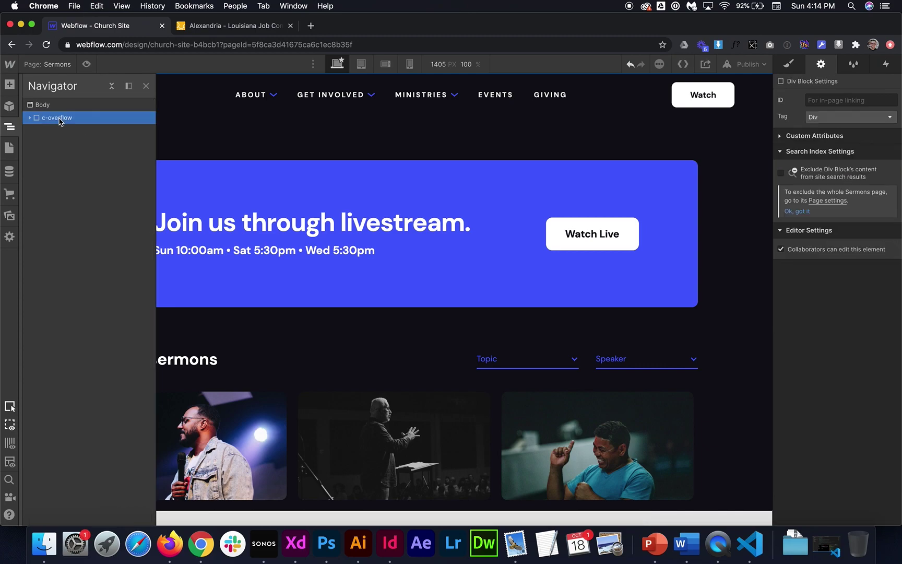
click(9, 128)
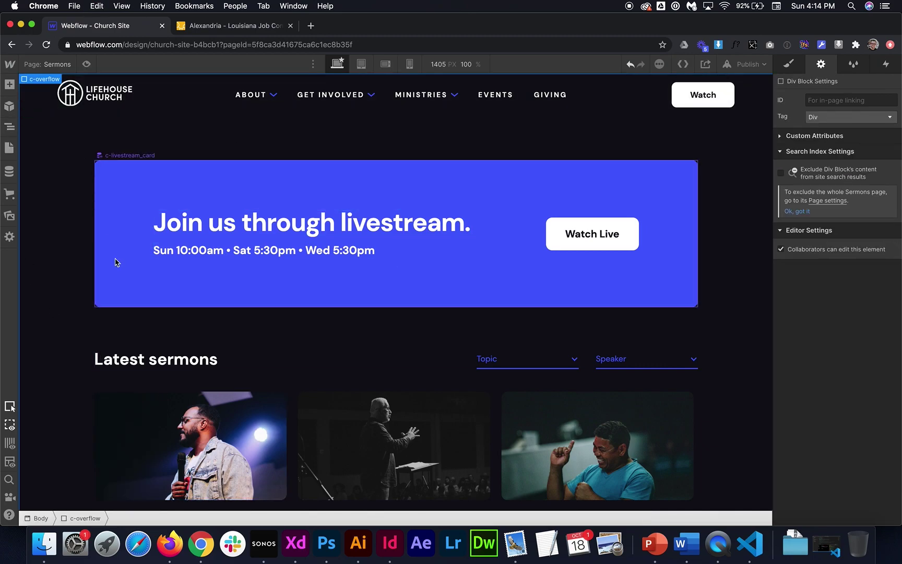
scroll(286, 307, down, 5)
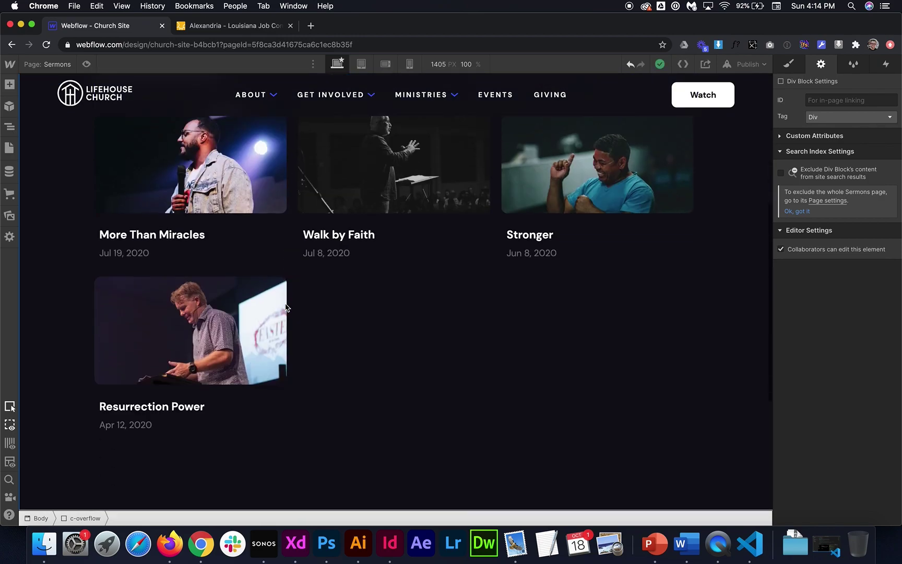
scroll(286, 307, up, 3)
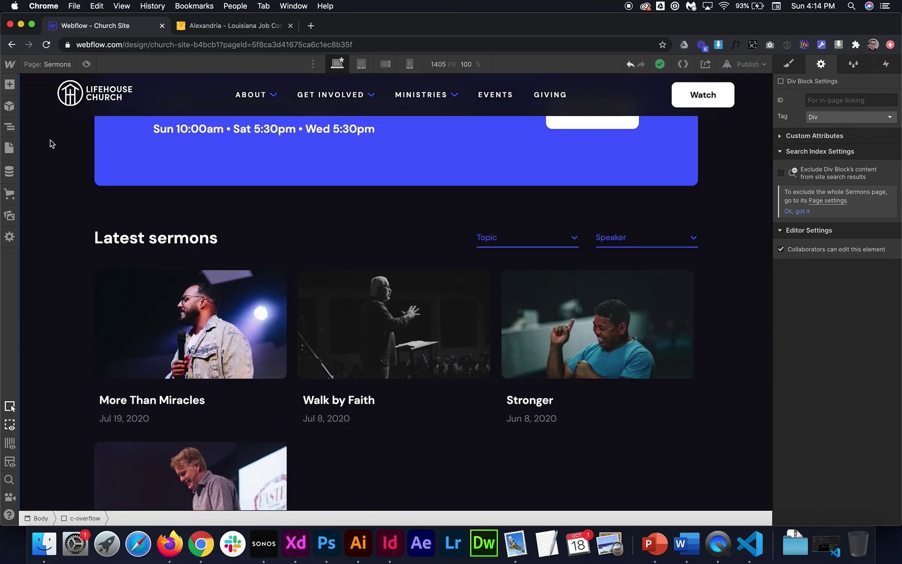
click(10, 150)
scroll(81, 353, down, 3)
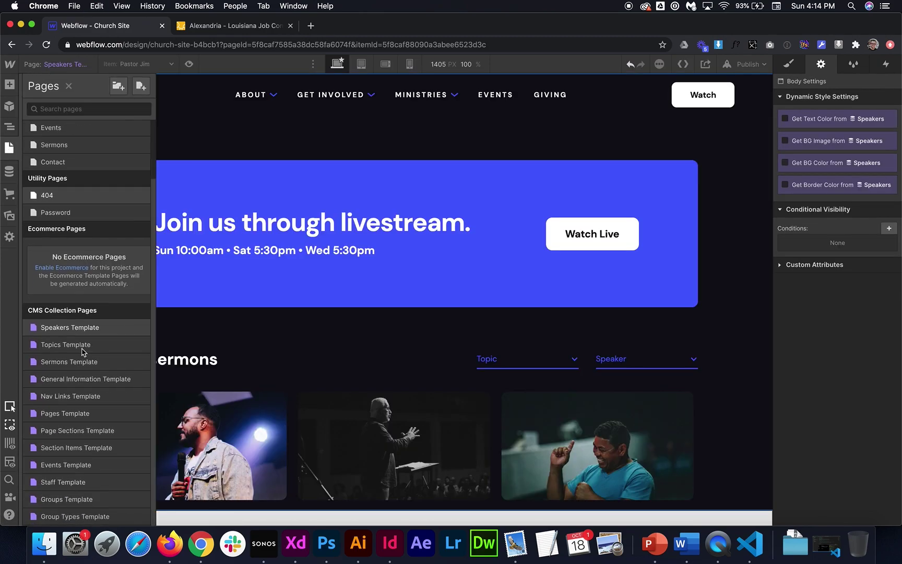
click(66, 347)
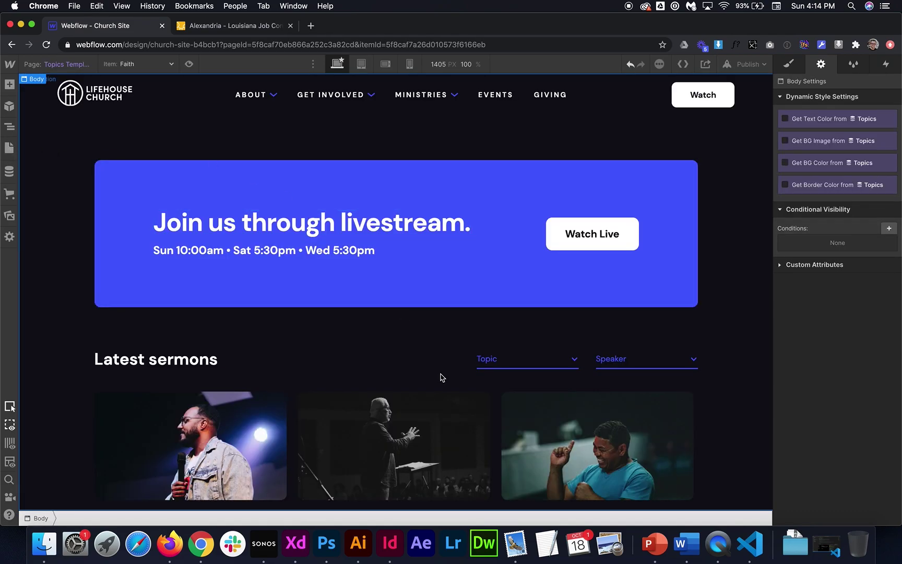
Step: Inspect the Topic dropdown's Love item and its link settings
scroll(442, 377, down, 3)
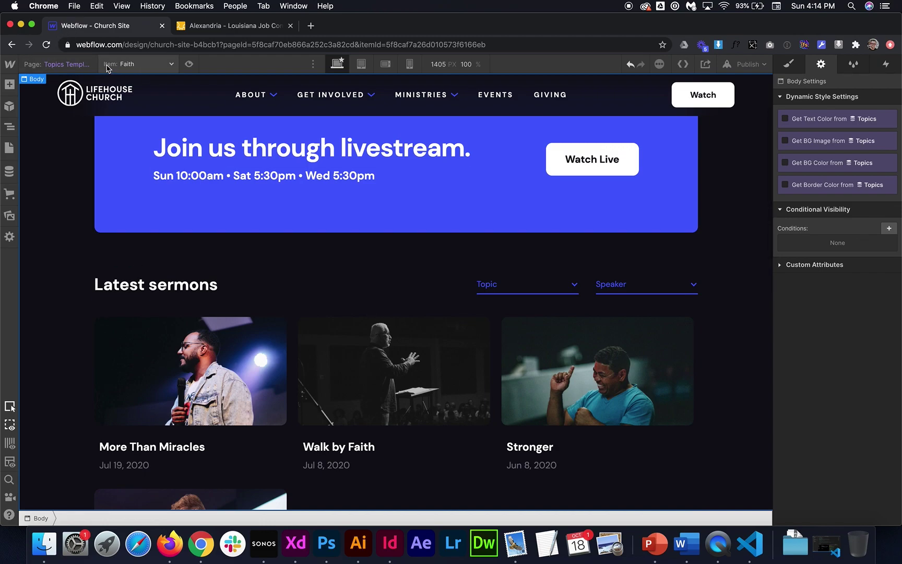
click(546, 287)
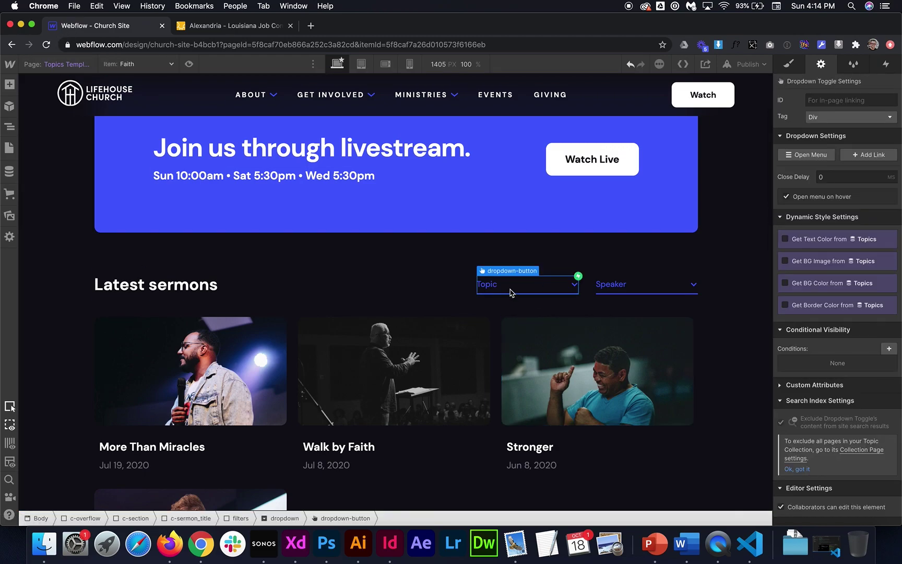
click(805, 155)
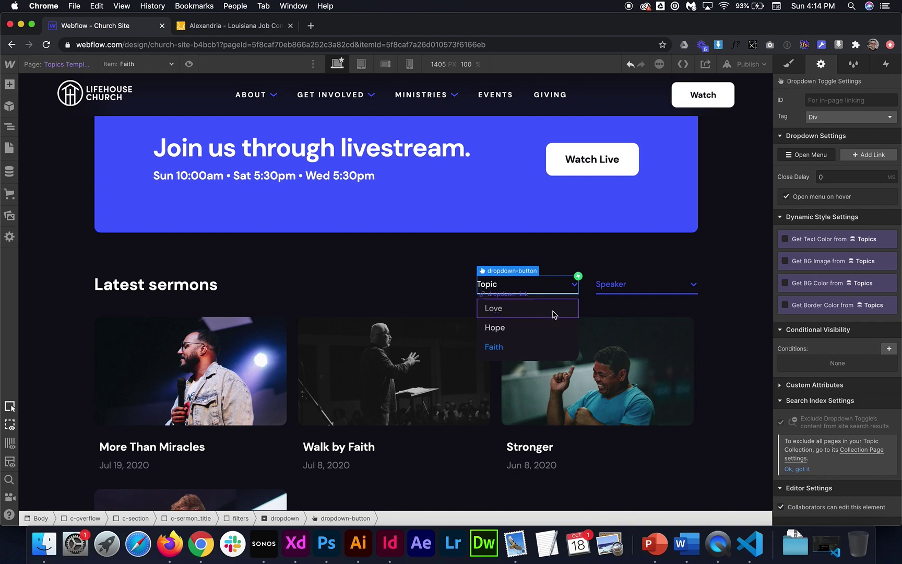
click(551, 315)
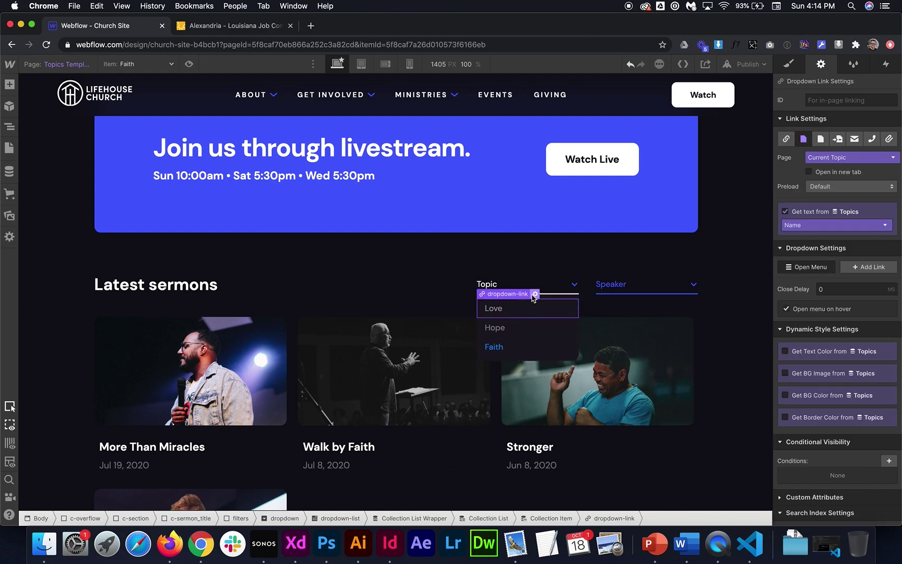
Step: Filter the sermon list to Add Topics contains Current Topic
click(492, 413)
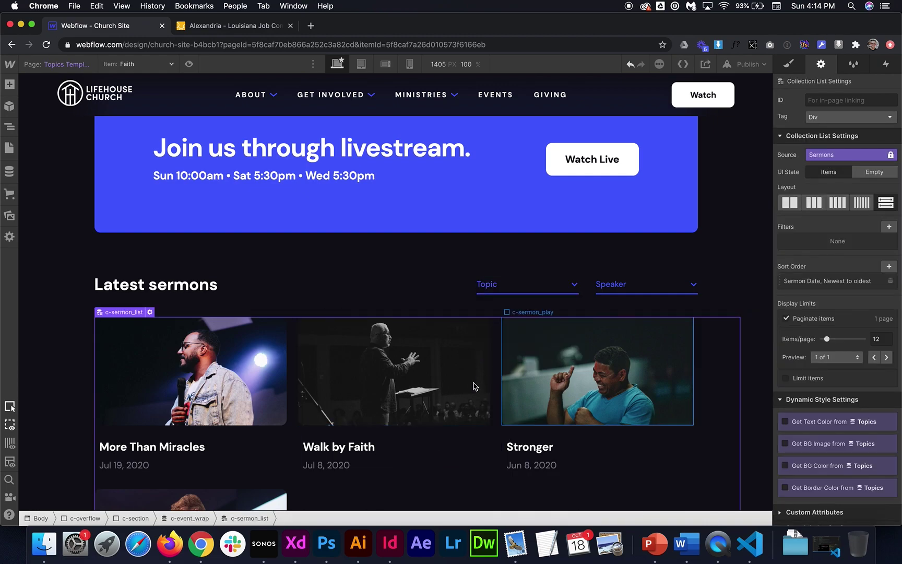
click(889, 226)
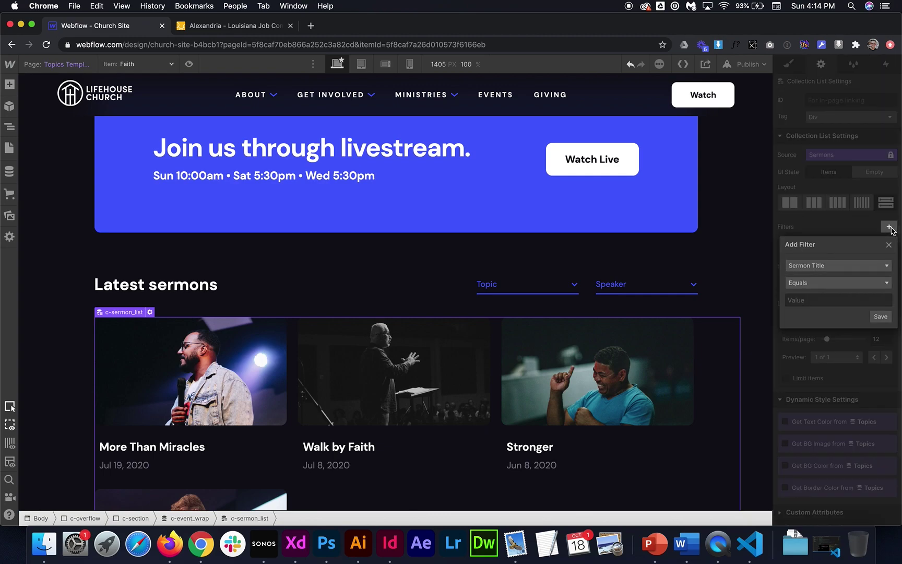
click(812, 267)
scroll(825, 324, down, 2)
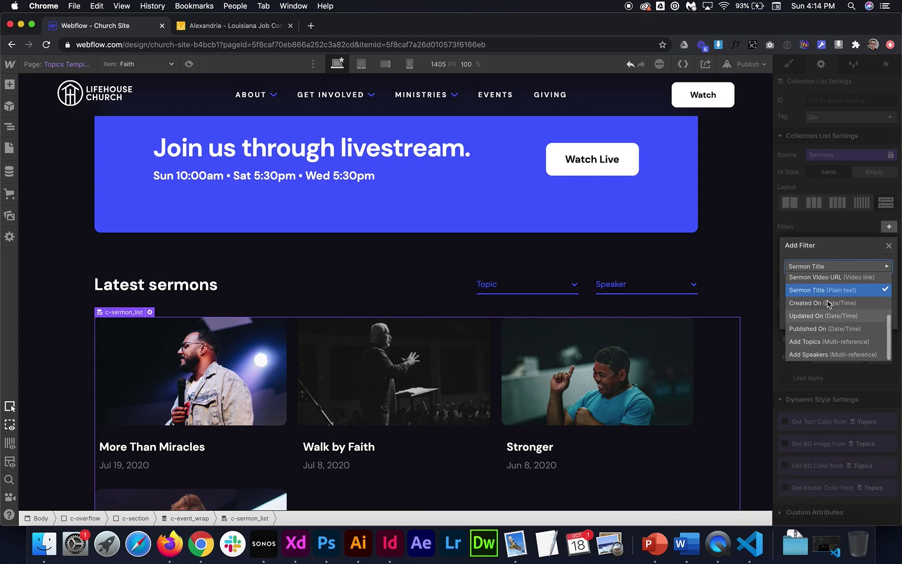
click(818, 347)
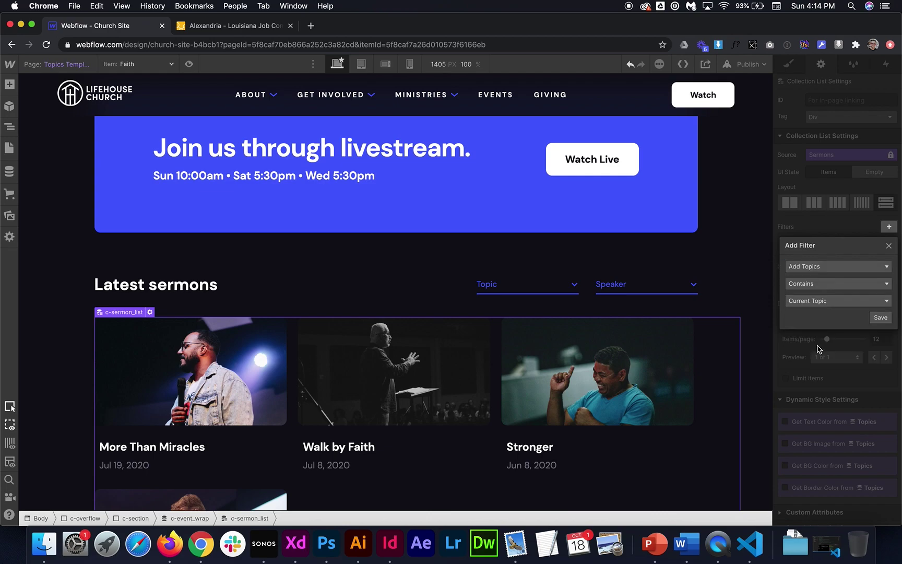
click(809, 285)
click(809, 286)
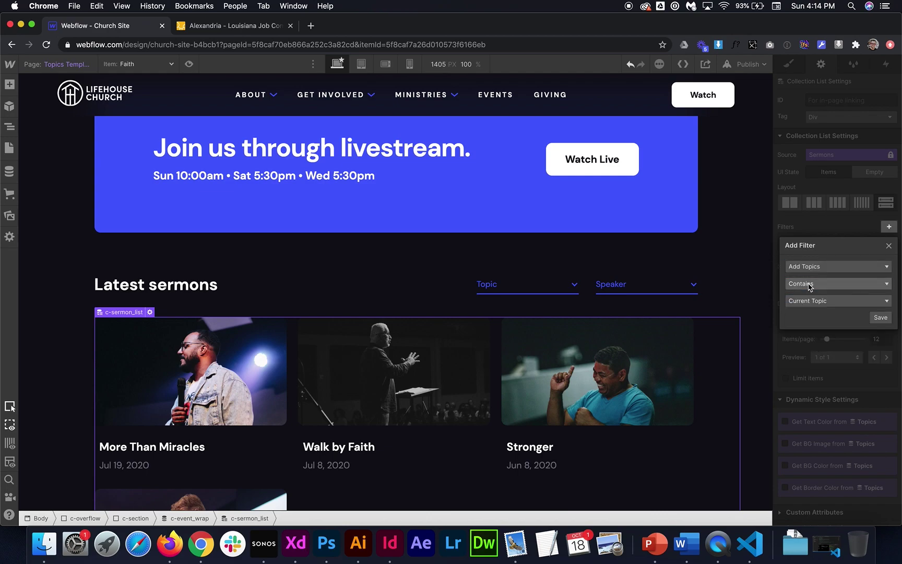
click(881, 318)
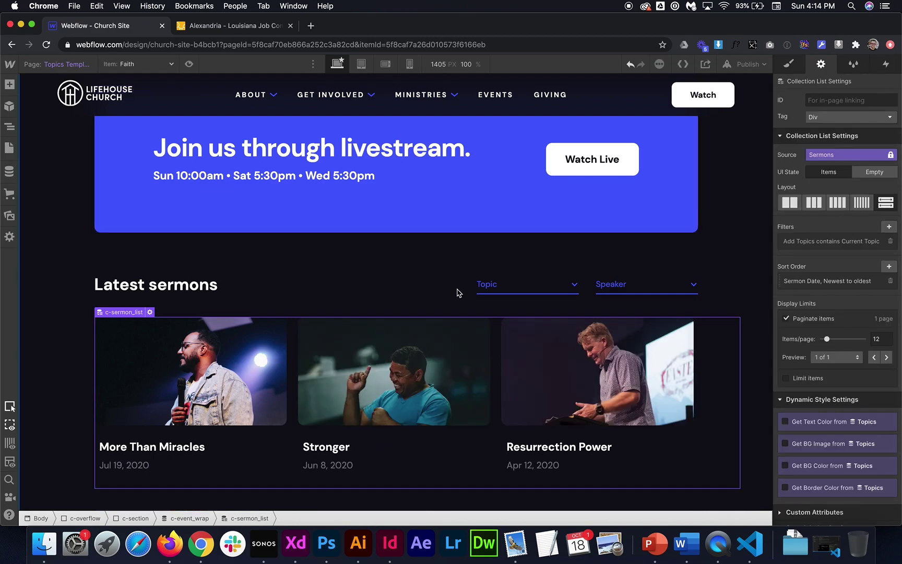
Step: Bind the Topic dropdown label to the Topics Name field so it reads Faith
click(491, 286)
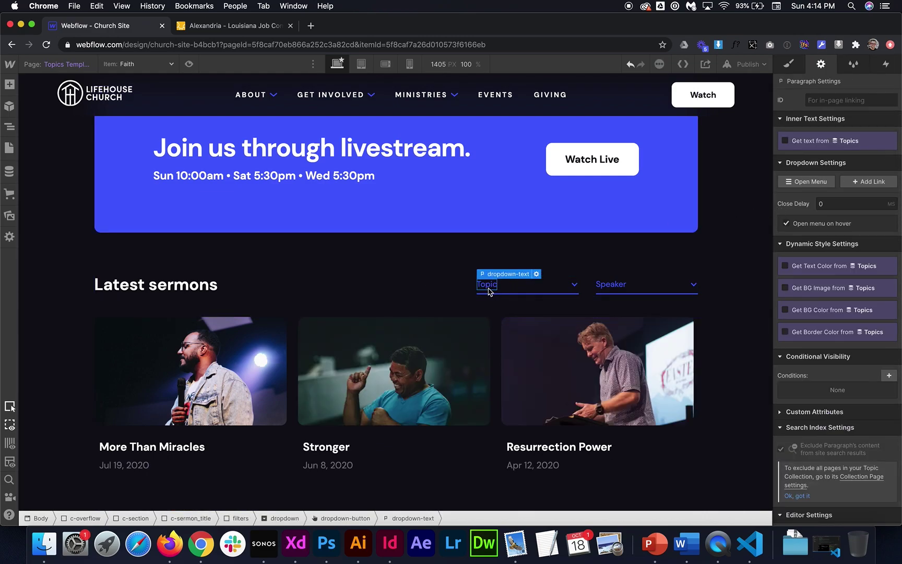
click(819, 141)
click(830, 154)
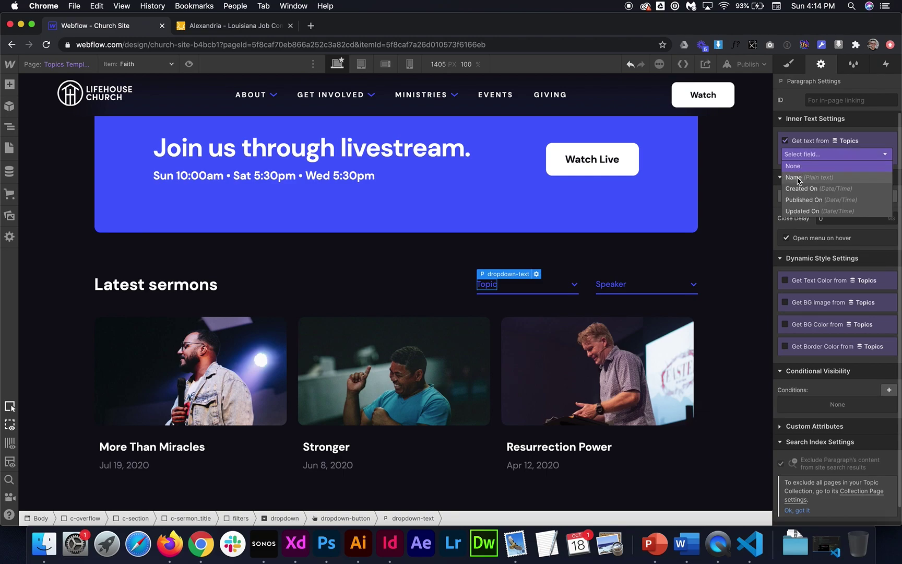
click(797, 177)
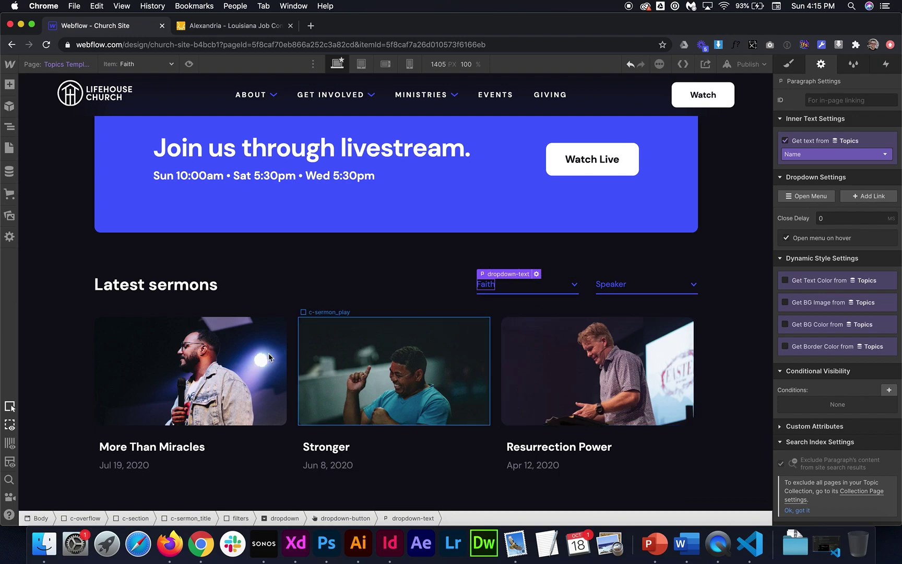
Step: Filter the Topic dropdown's collection list to Topic is not Current Topic
click(528, 284)
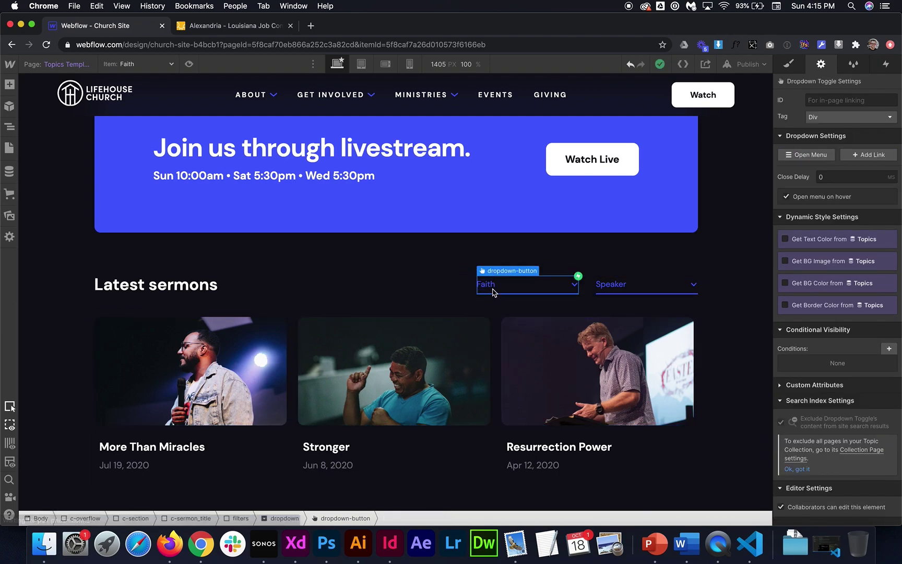
click(806, 155)
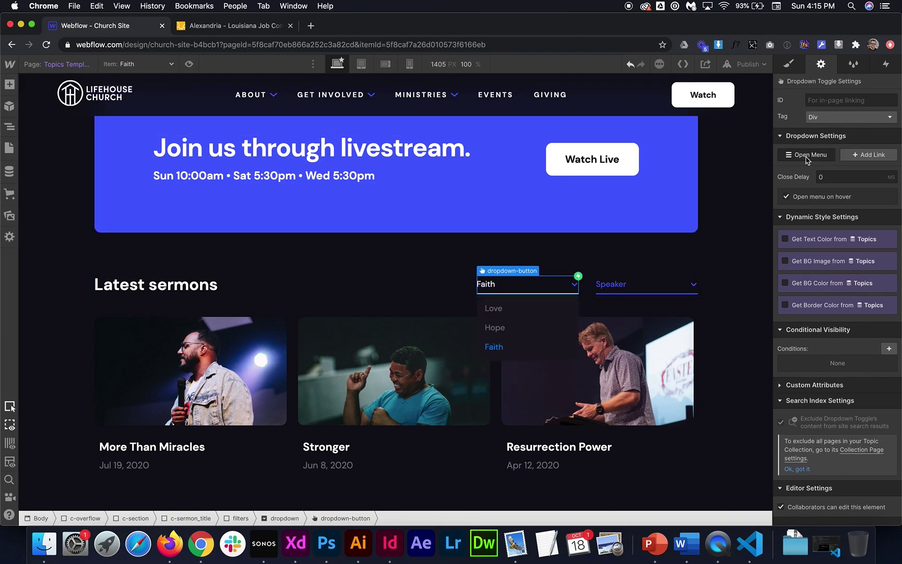
click(544, 319)
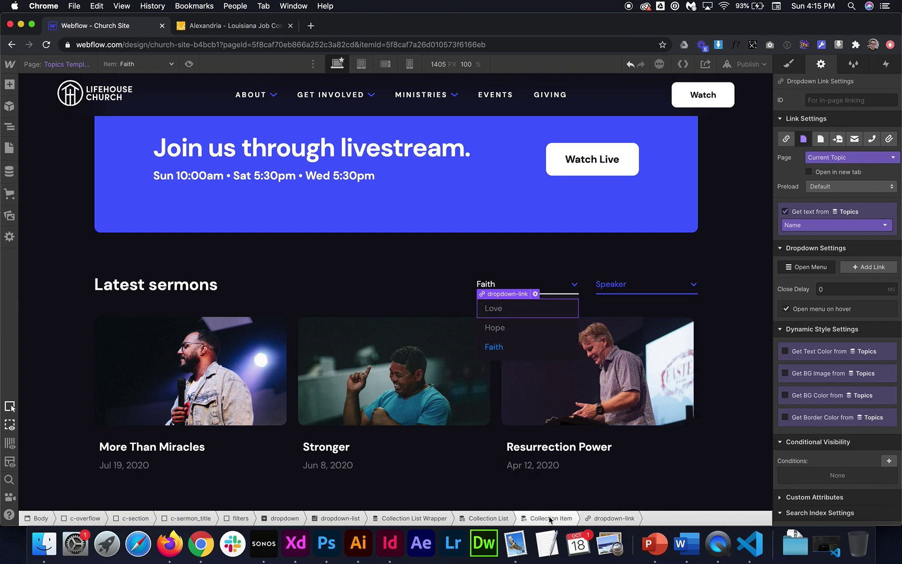
click(486, 518)
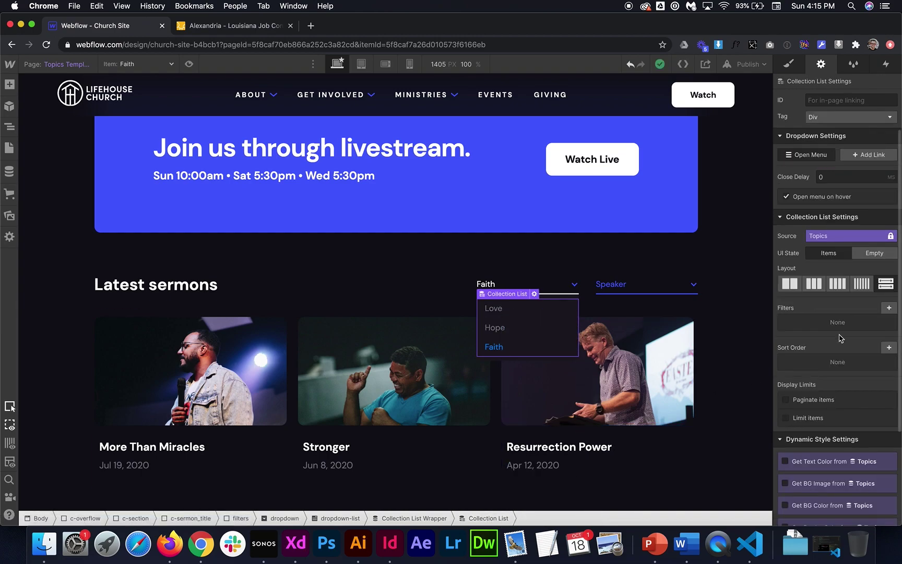
click(889, 308)
click(835, 347)
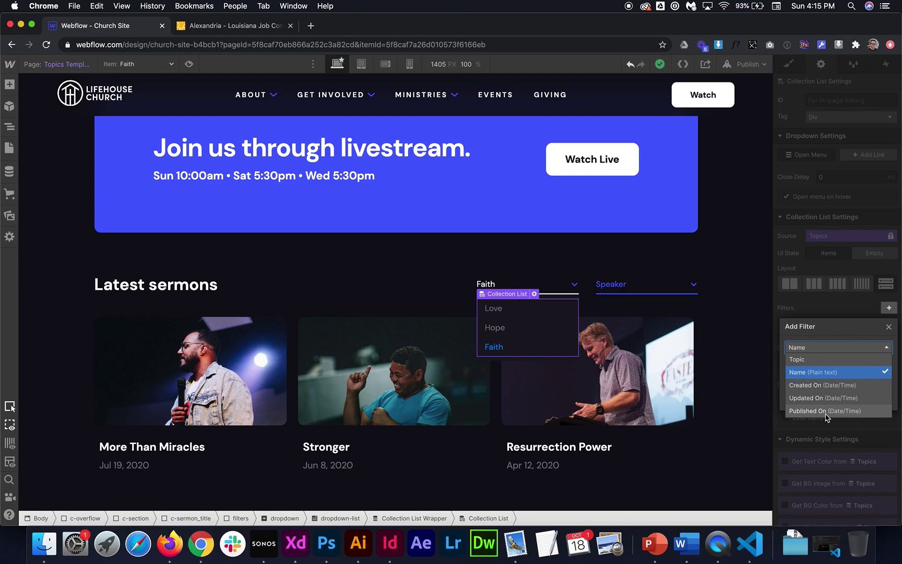
click(818, 360)
click(819, 364)
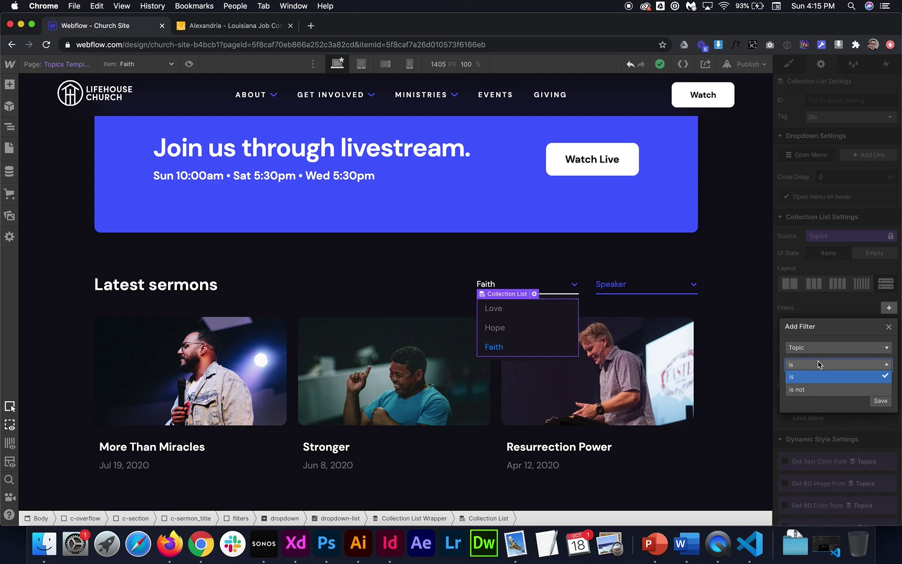
click(807, 390)
click(881, 401)
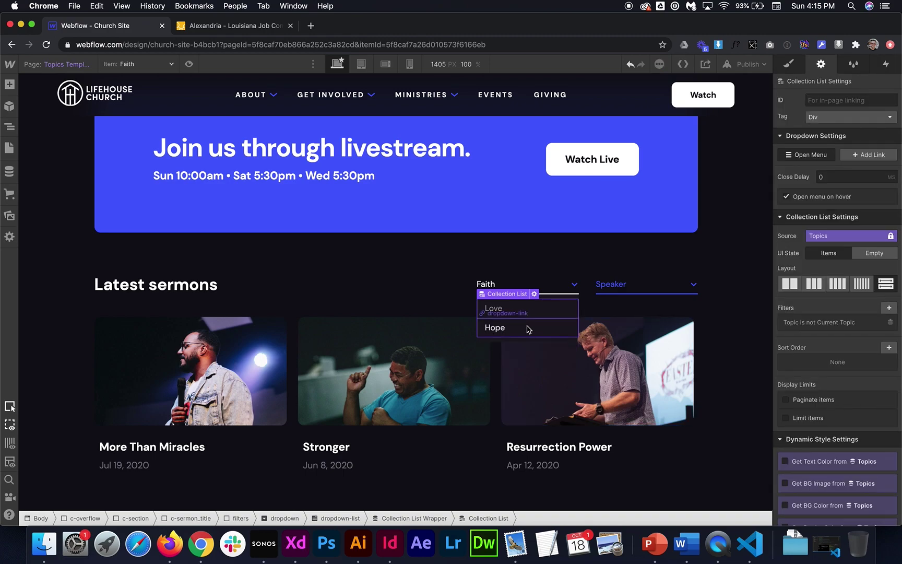
Step: Select the surrounding section and bring up the Pages list
click(510, 254)
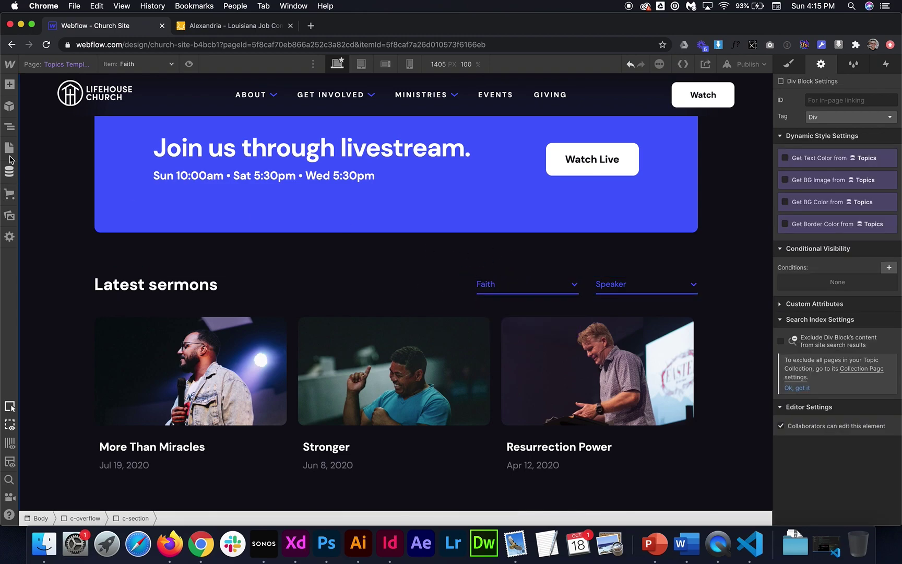
click(9, 154)
scroll(71, 314, down, 3)
Step: On Speakers Template, filter the sermon list to Add Speakers contains Current Speaker
click(71, 328)
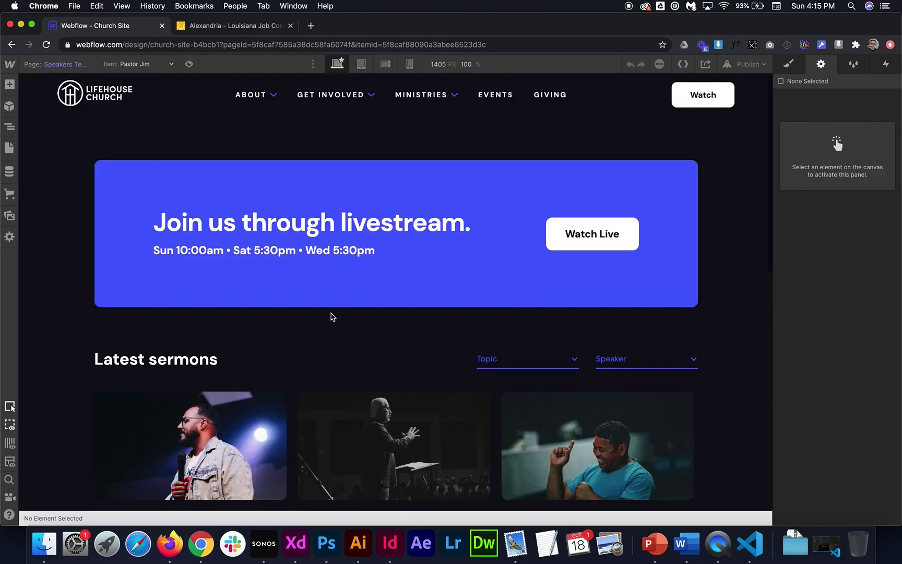
scroll(332, 316, down, 5)
click(484, 429)
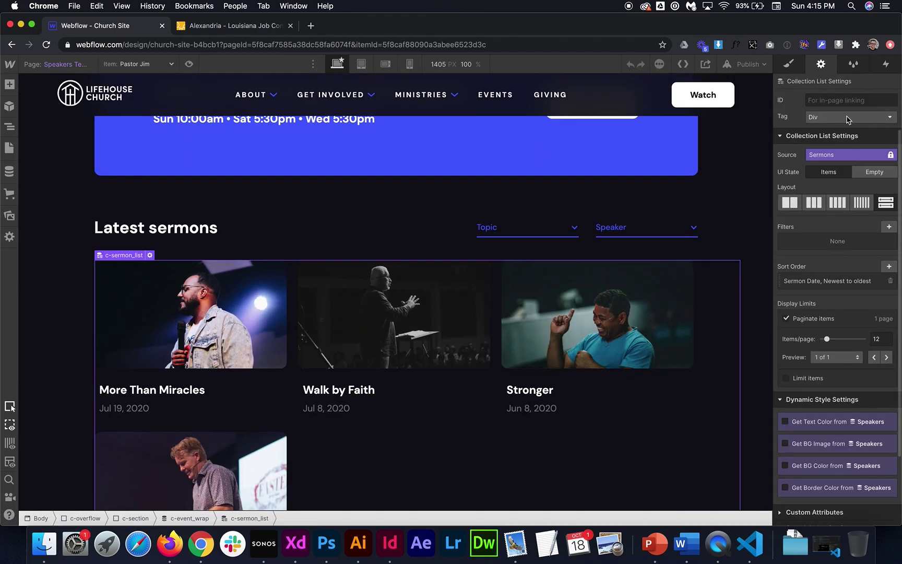
click(889, 226)
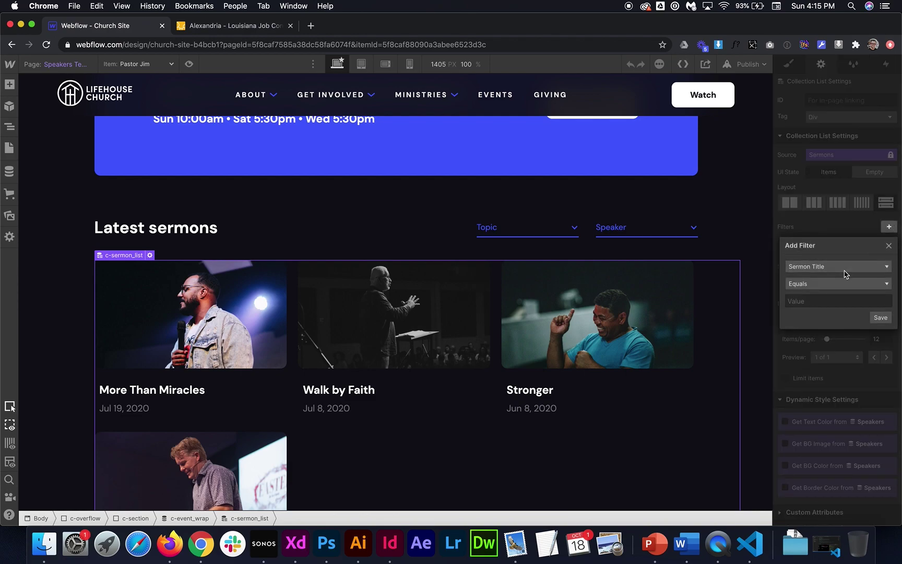
click(845, 271)
scroll(818, 339, down, 2)
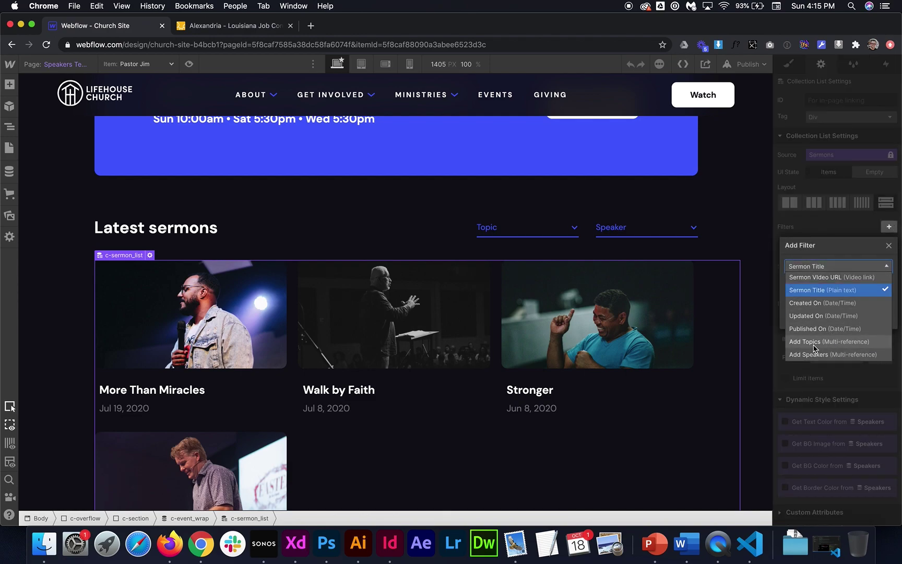
click(816, 354)
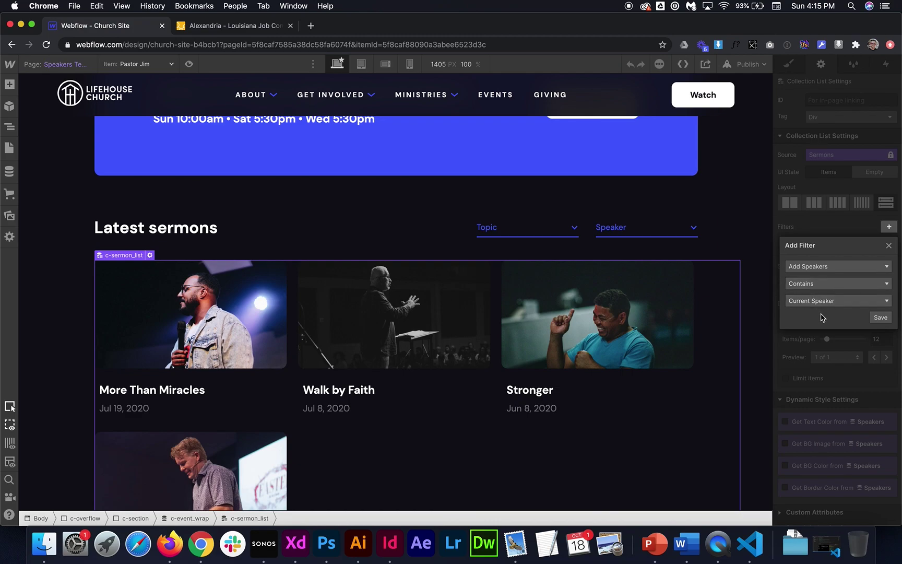
click(881, 320)
Step: Bind the Speaker dropdown label to the speaker's Name, showing Pastor Jim
click(613, 229)
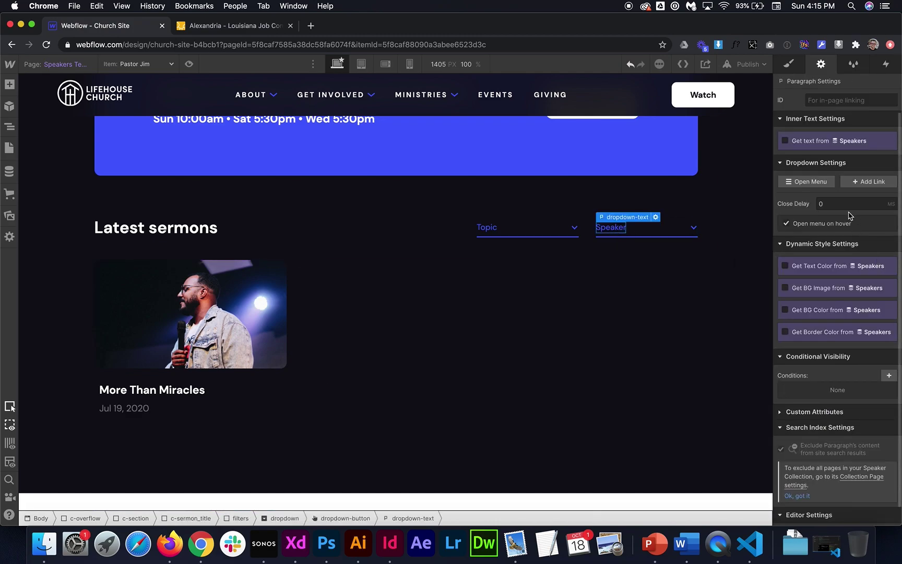
click(809, 141)
click(835, 154)
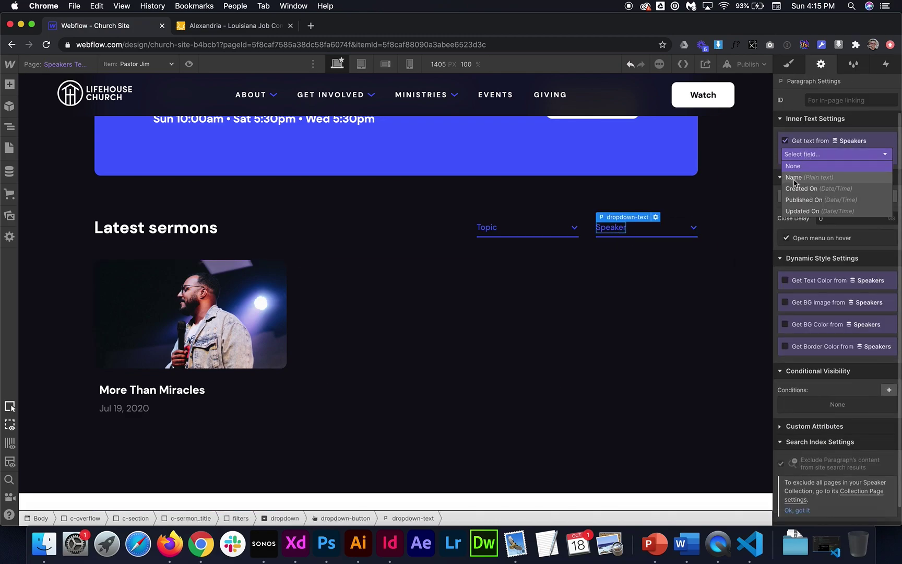
click(796, 179)
Step: Filter the Speaker dropdown's collection list to Speaker is not Current Speaker
click(10, 127)
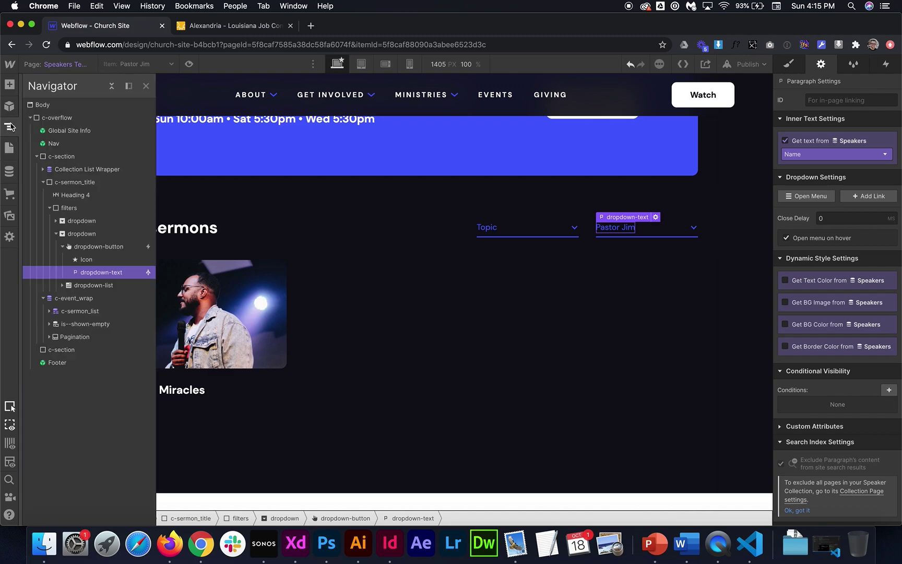
click(62, 285)
click(68, 298)
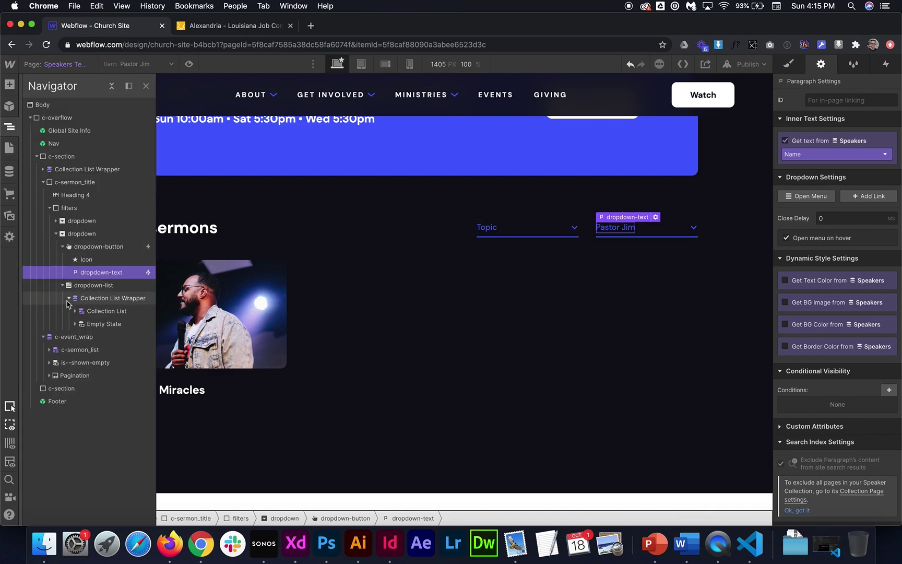
click(92, 311)
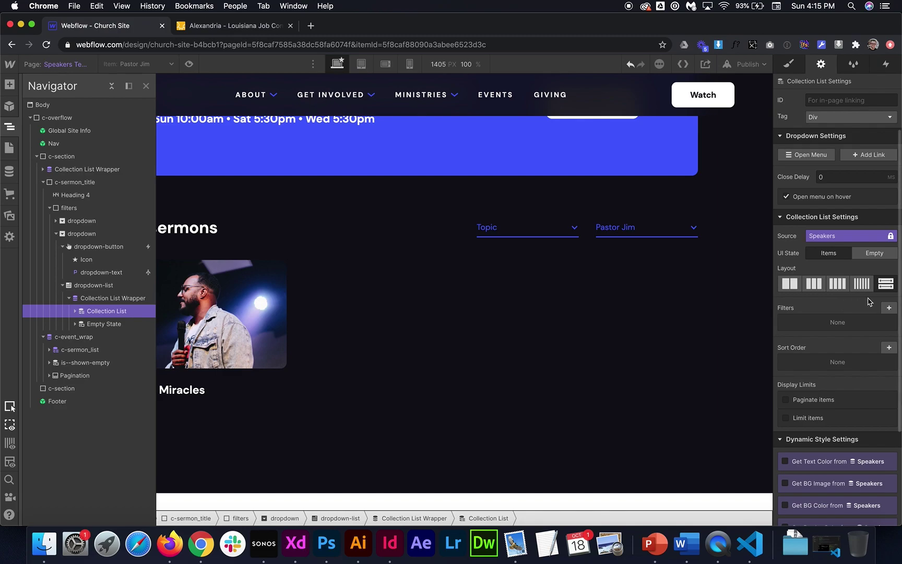
click(889, 308)
click(862, 347)
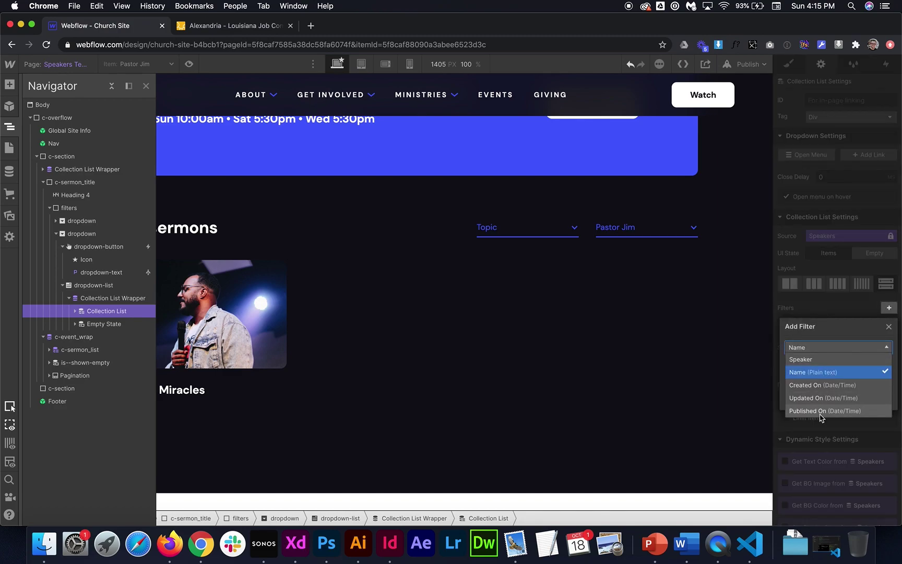
click(810, 360)
click(813, 364)
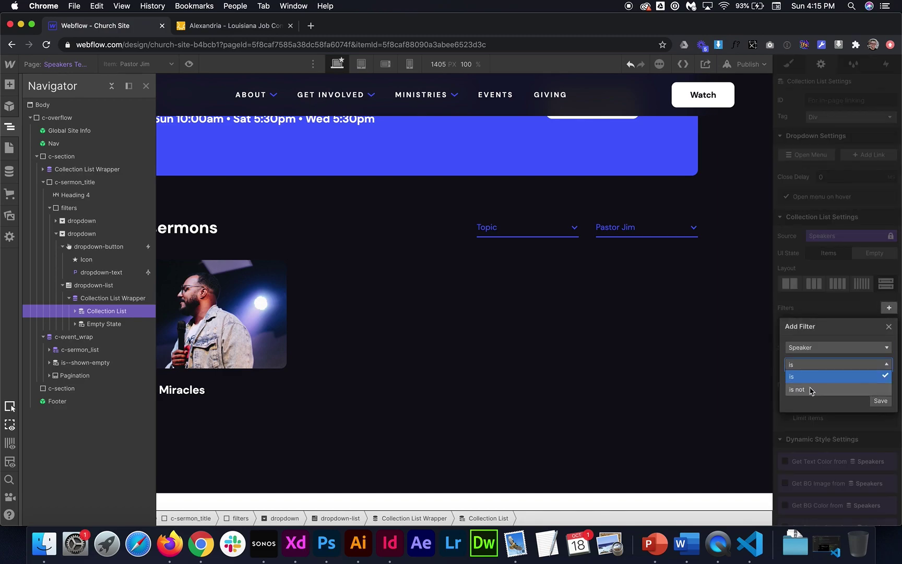
click(811, 390)
click(880, 401)
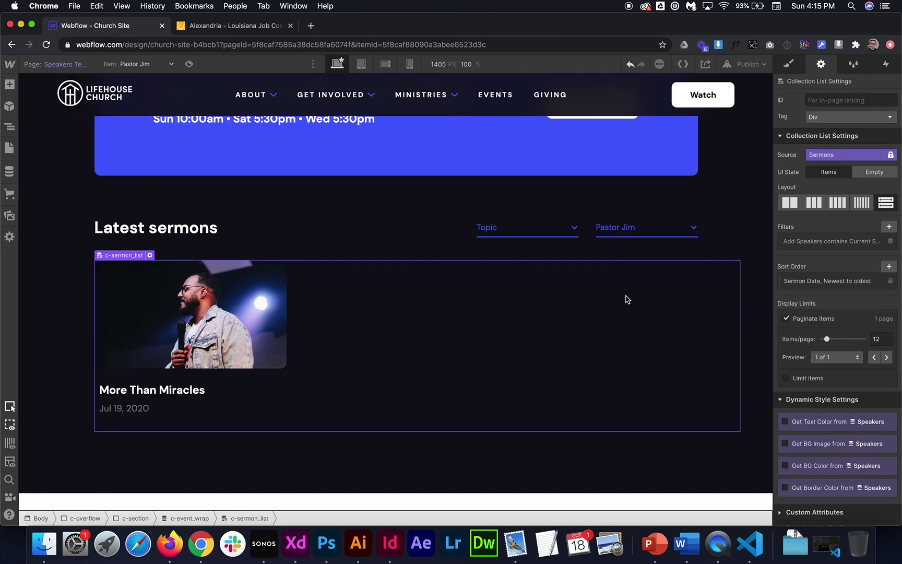
key(z)
click(298, 183)
Step: Open the Sermons page in Preview mode
scroll(299, 184, up, 3)
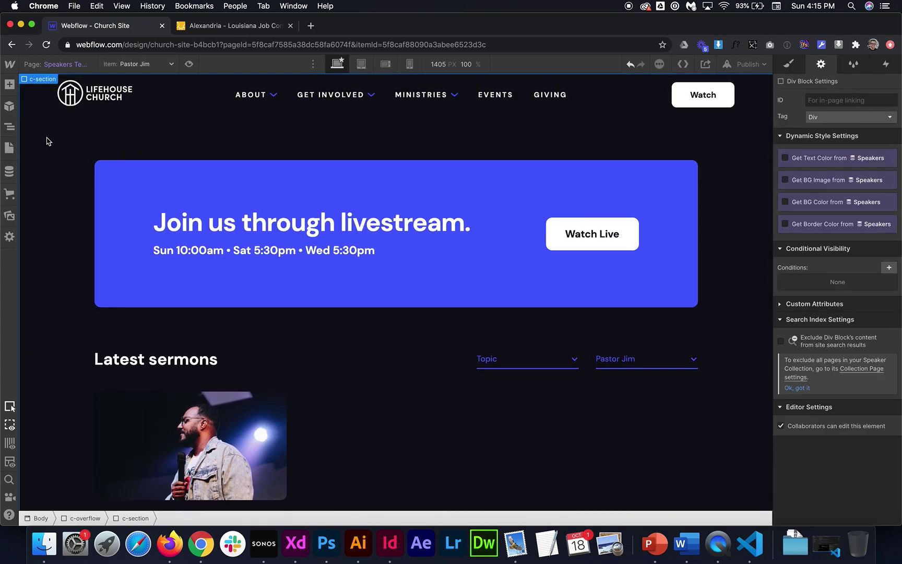
click(7, 150)
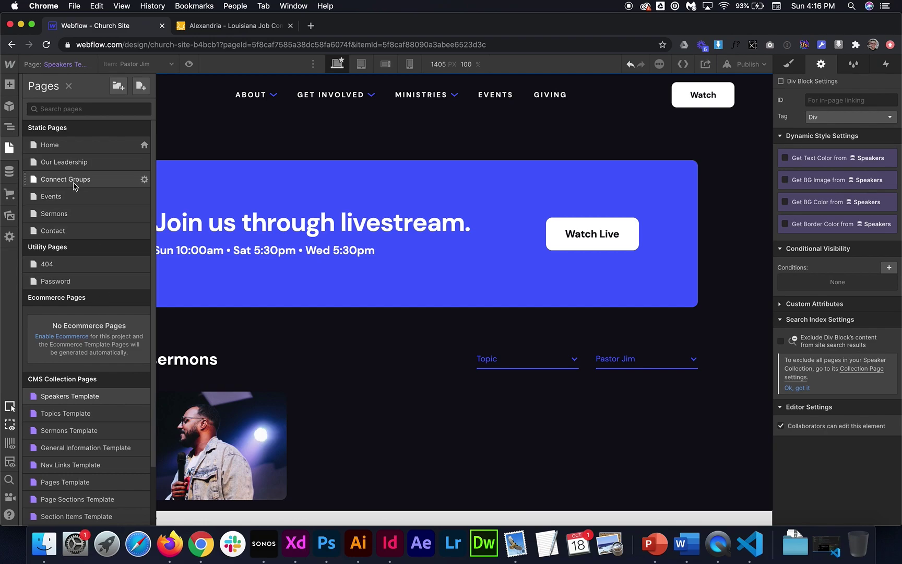
click(65, 213)
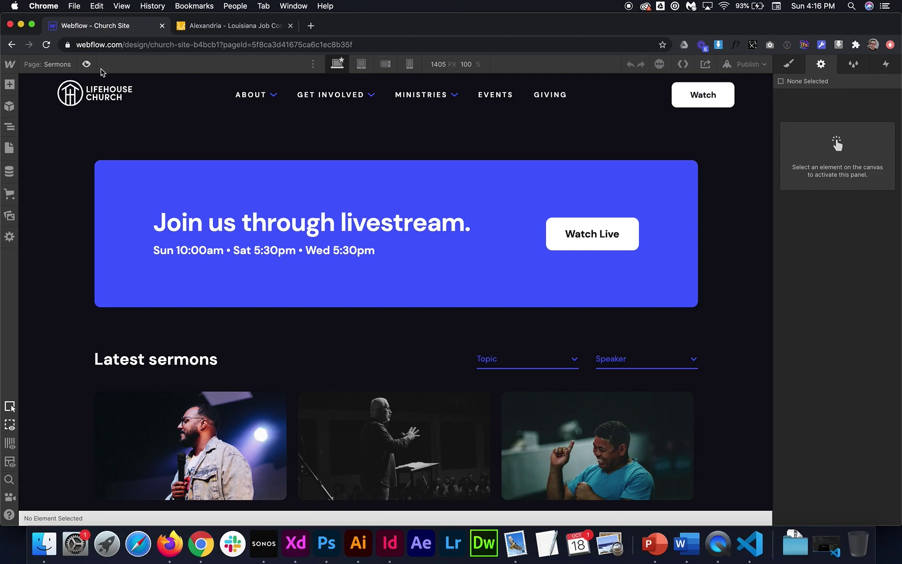
click(86, 64)
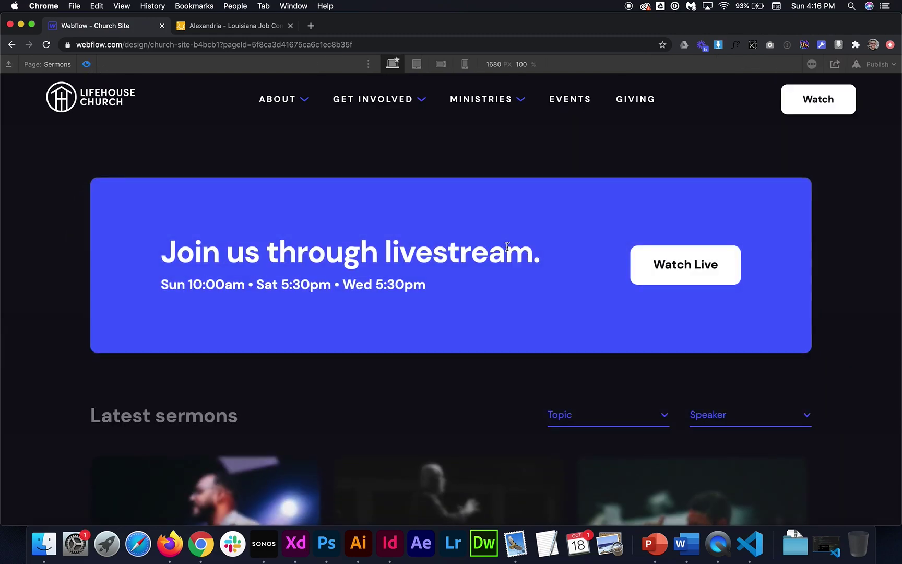
scroll(507, 249, down, 5)
Step: Use the dropdowns to jump to the Love topic page, then Pastor Mark's page
click(573, 241)
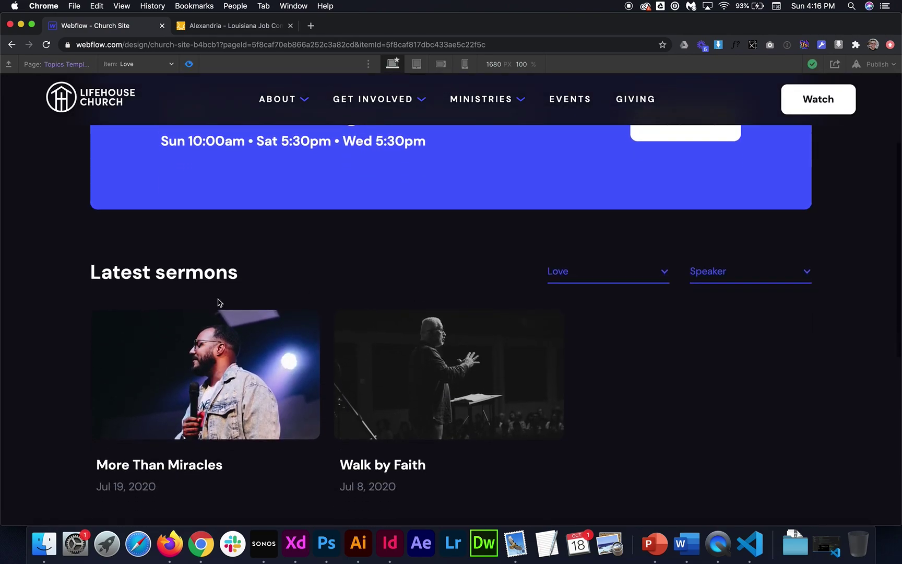
click(621, 267)
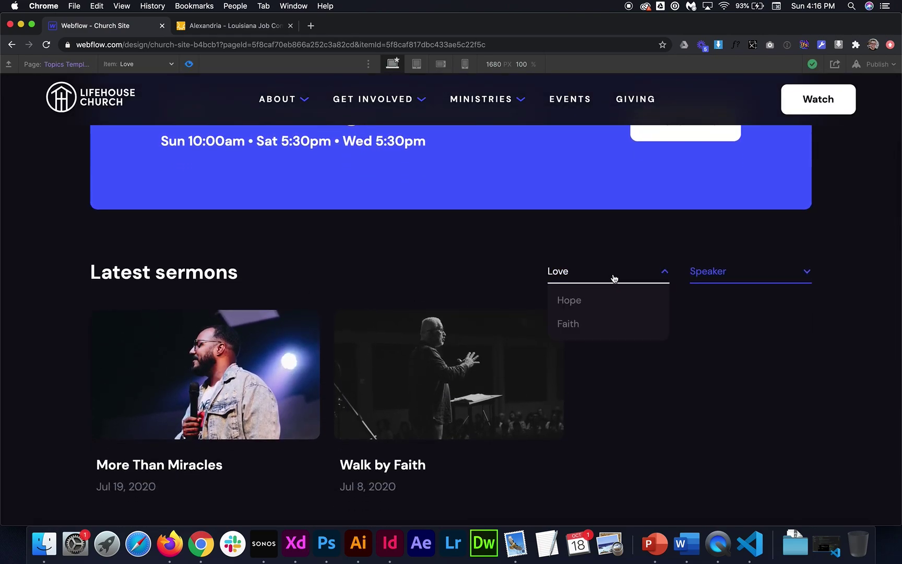
click(731, 273)
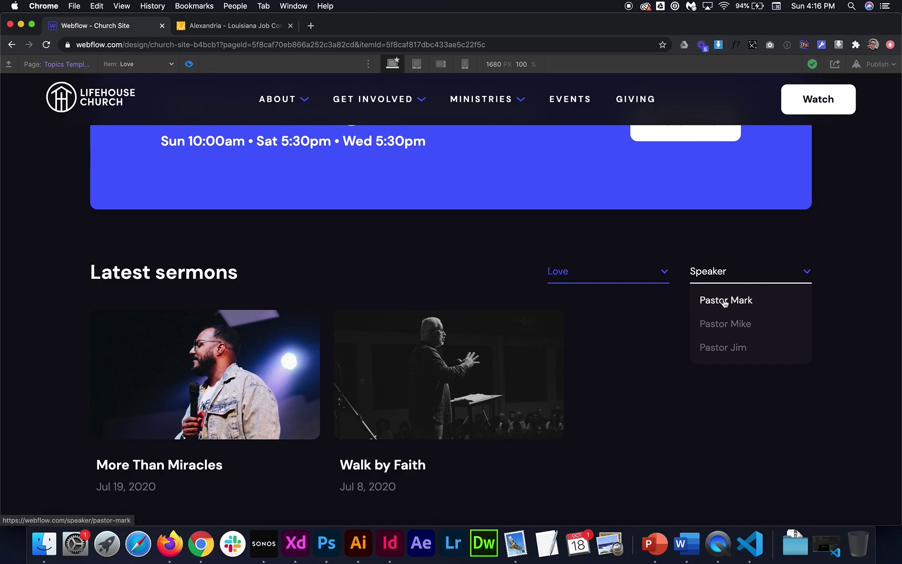
click(725, 301)
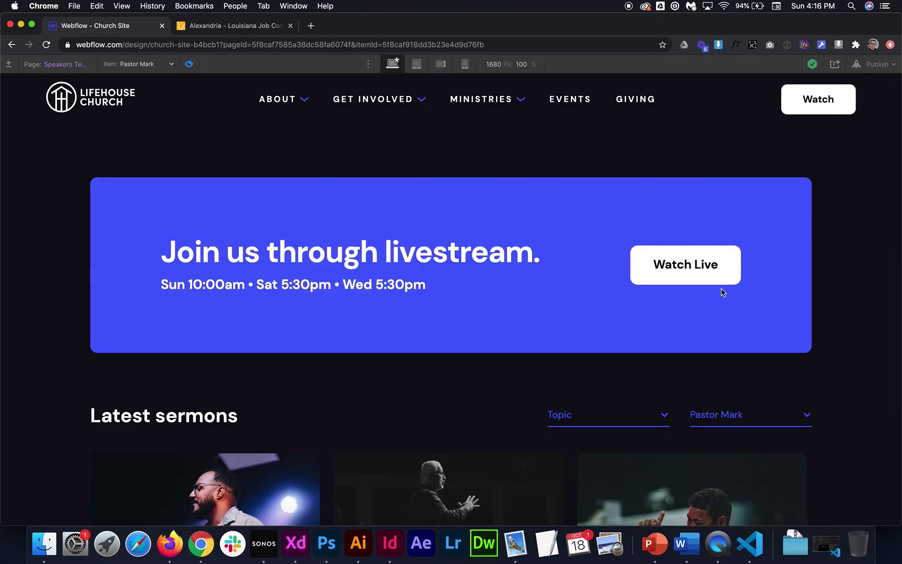
Step: Scroll the speaker's sermons, then go to the Hope topic page to check its sermons
scroll(731, 282, down, 3)
scroll(736, 273, down, 3)
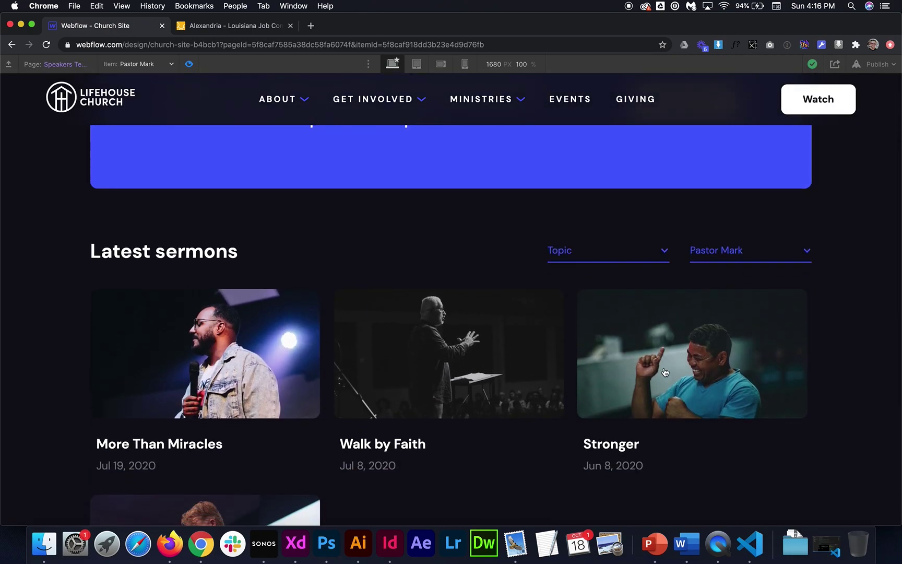
scroll(665, 371, down, 3)
mouse_move(610, 161)
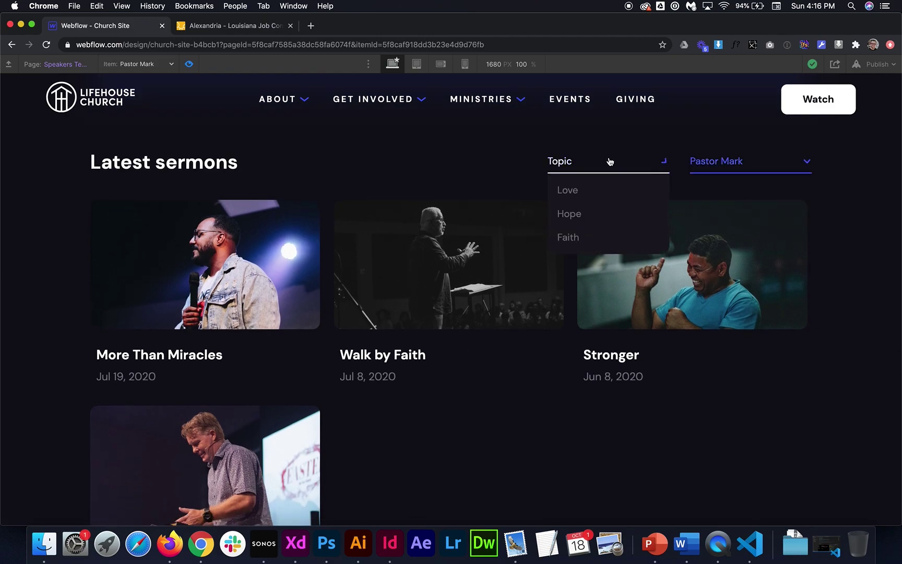
click(569, 214)
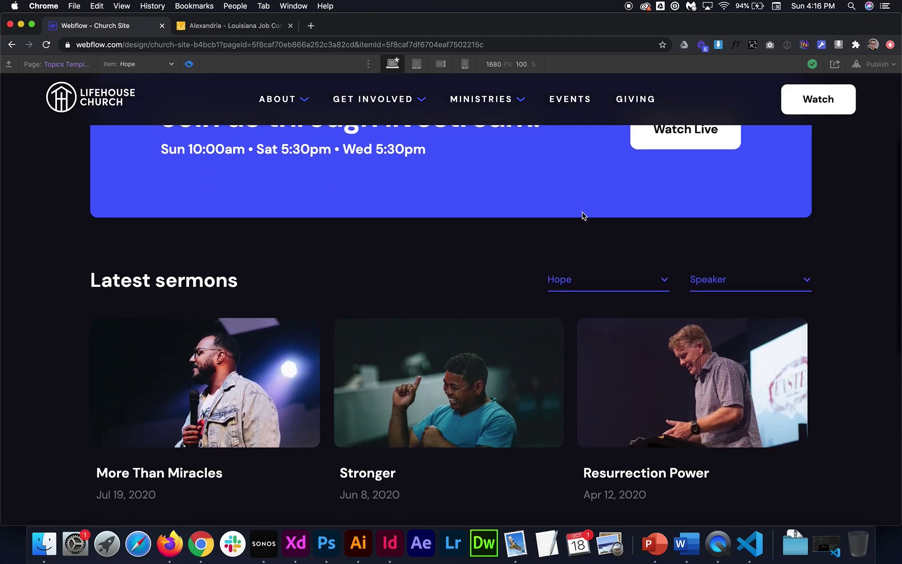
scroll(583, 215, up, 3)
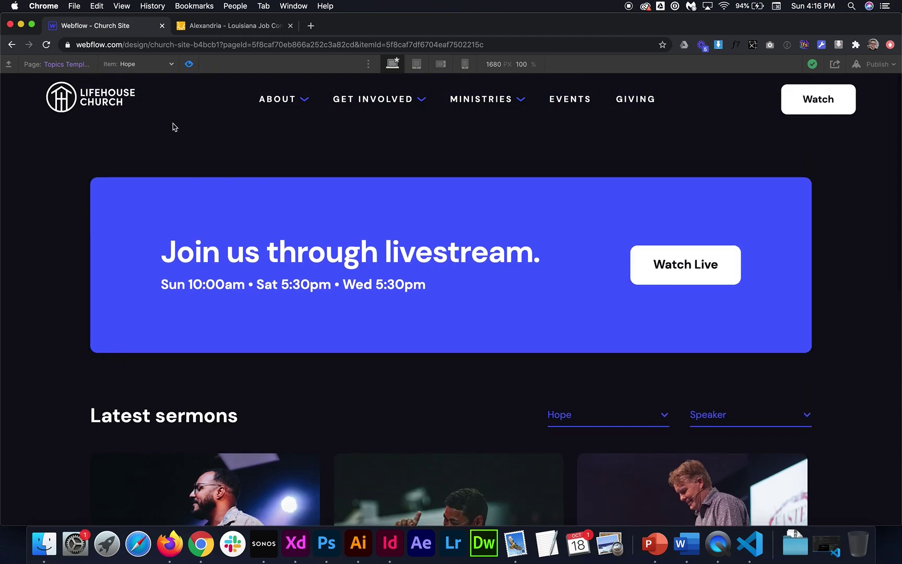